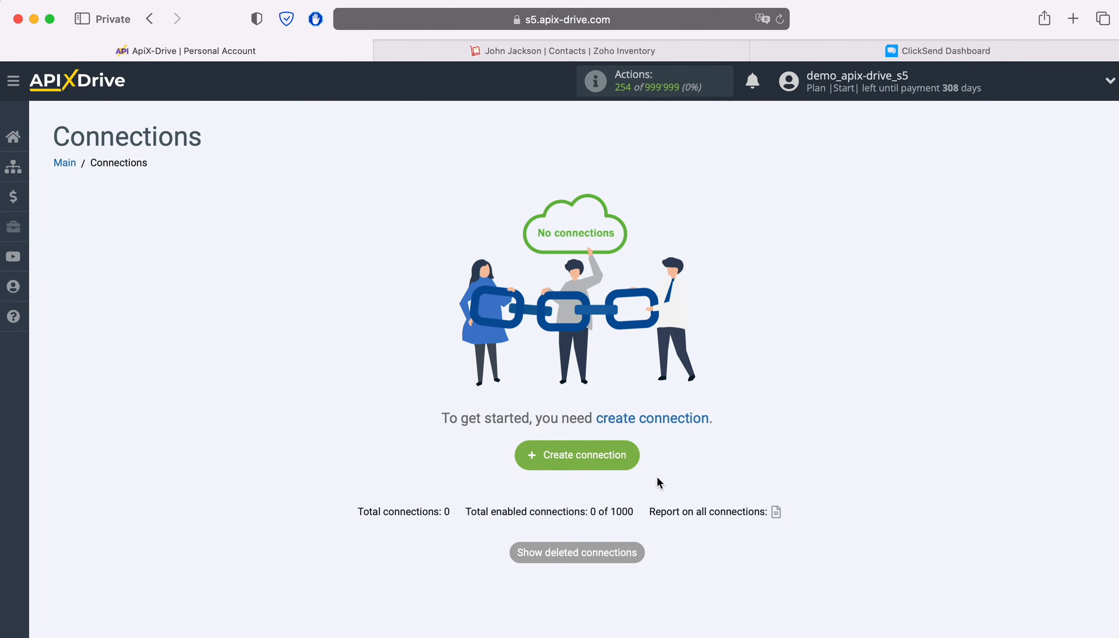
# - Create a new connection and choose ZOHO Inventory as the data source system
pyautogui.click(636, 456)
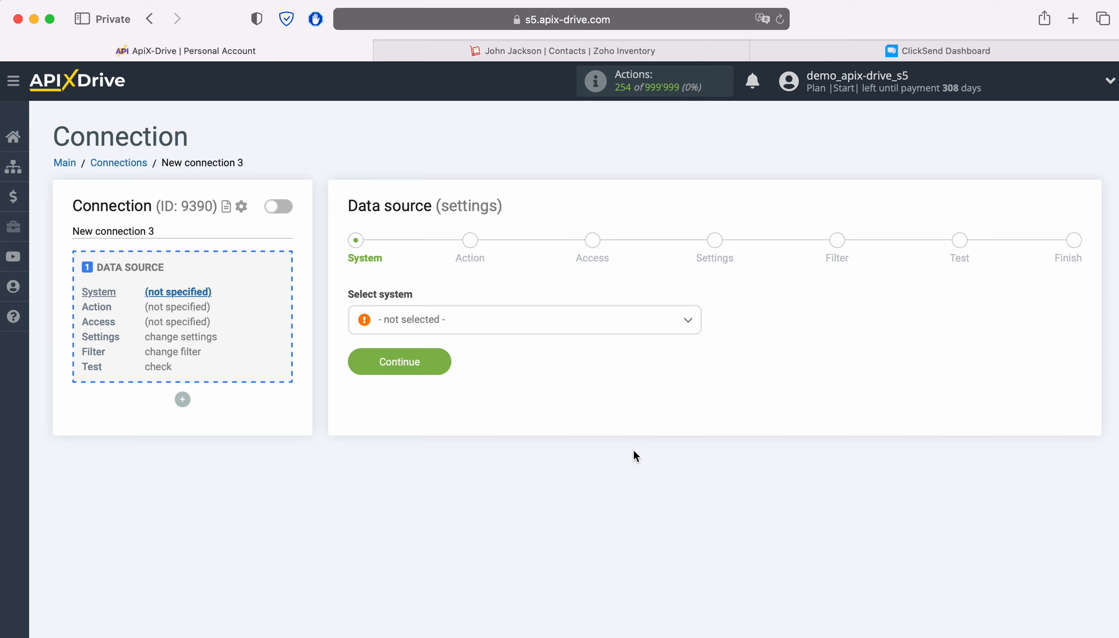
pyautogui.click(529, 329)
pyautogui.scroll(-6, 613, 462)
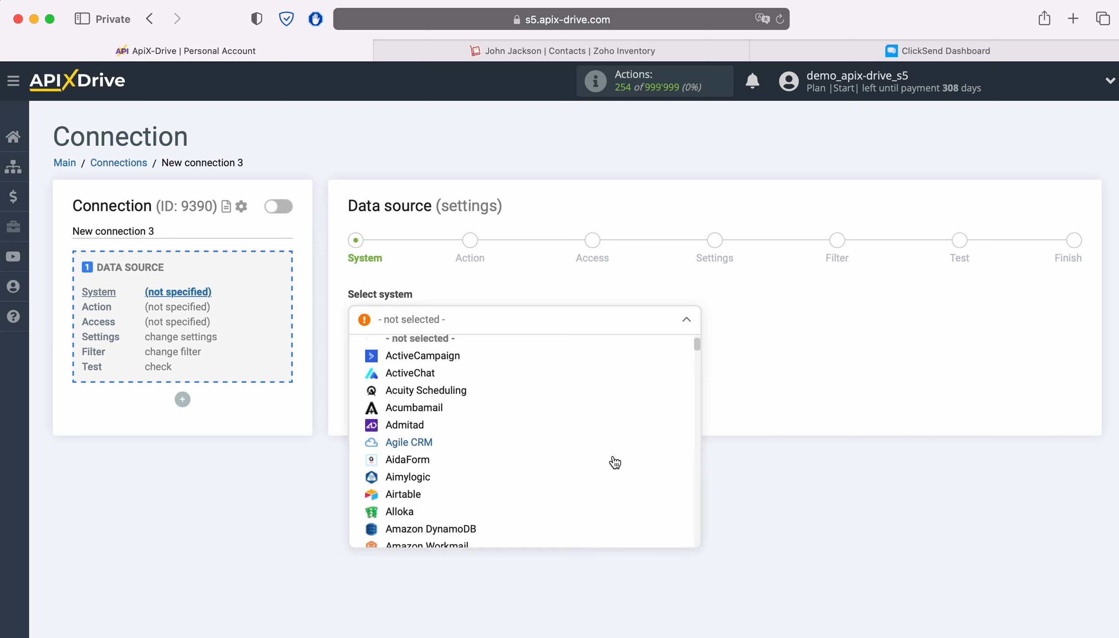
pyautogui.scroll(-15, 615, 461)
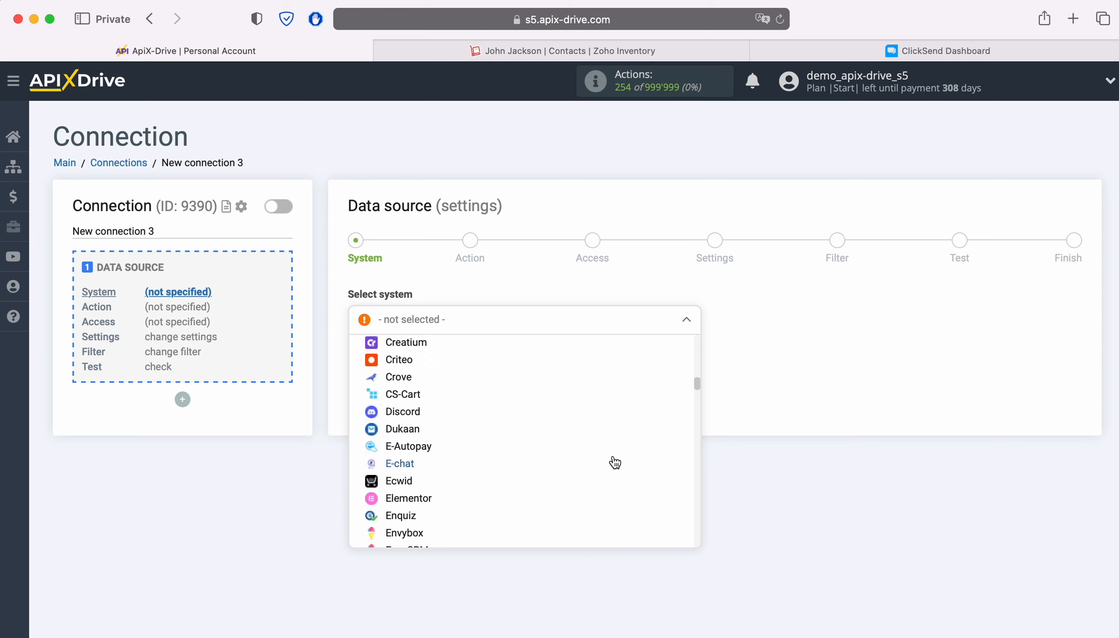
pyautogui.scroll(-20, 614, 462)
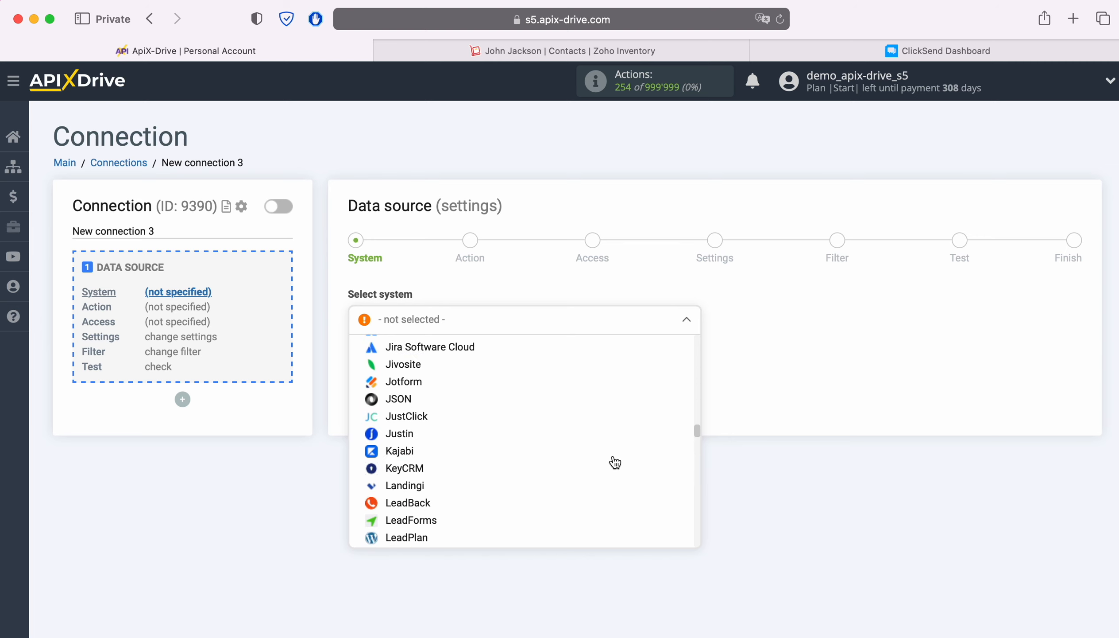
pyautogui.scroll(-20, 614, 462)
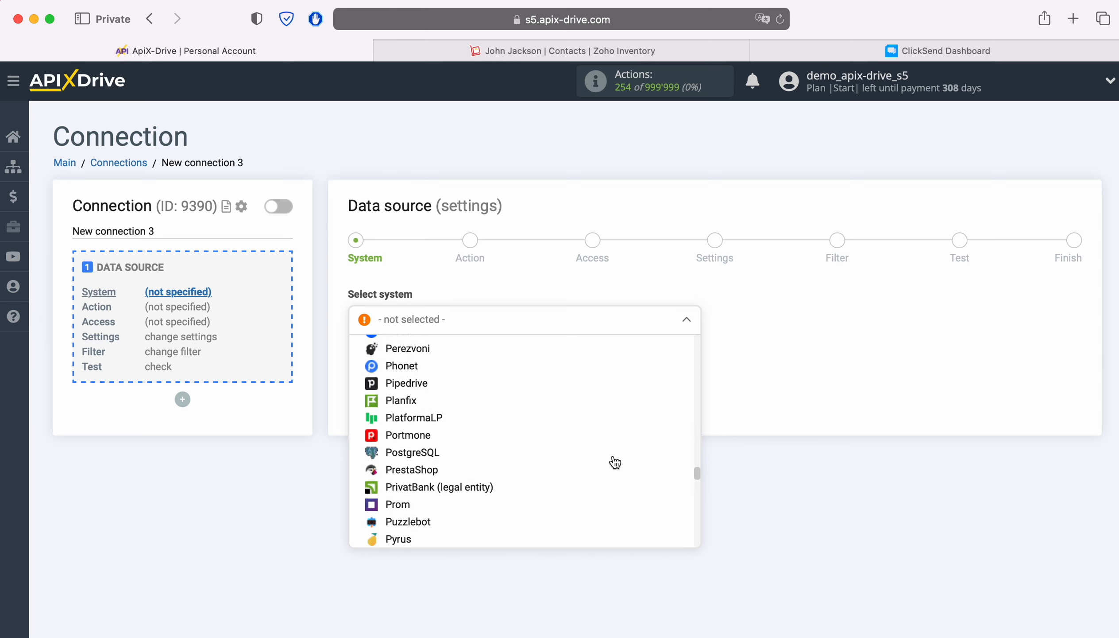
pyautogui.scroll(-20, 615, 461)
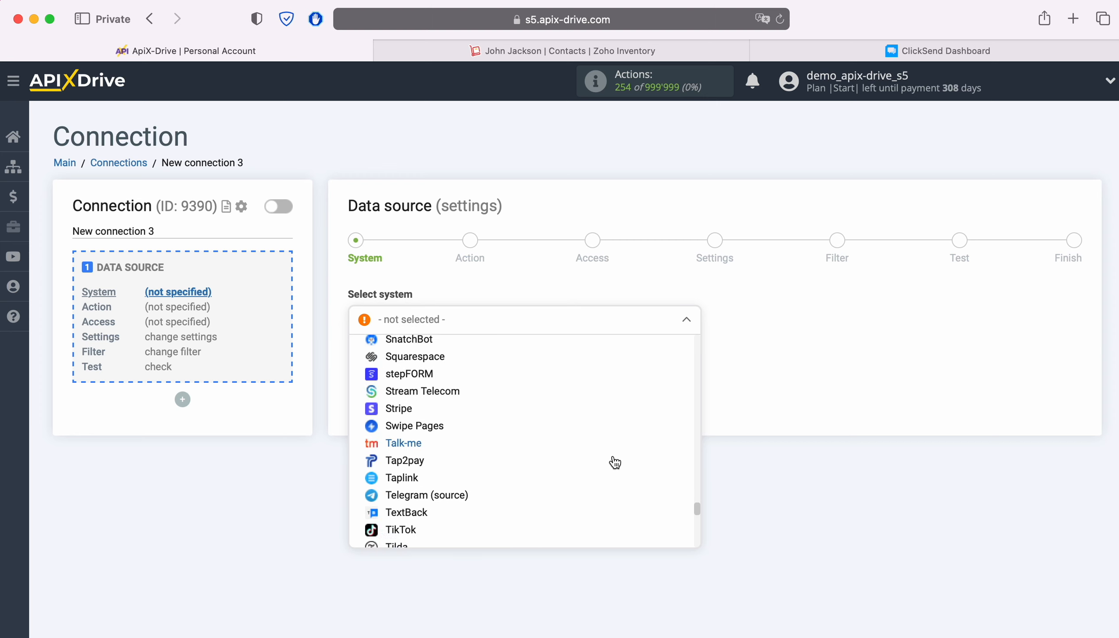
pyautogui.scroll(-15, 615, 462)
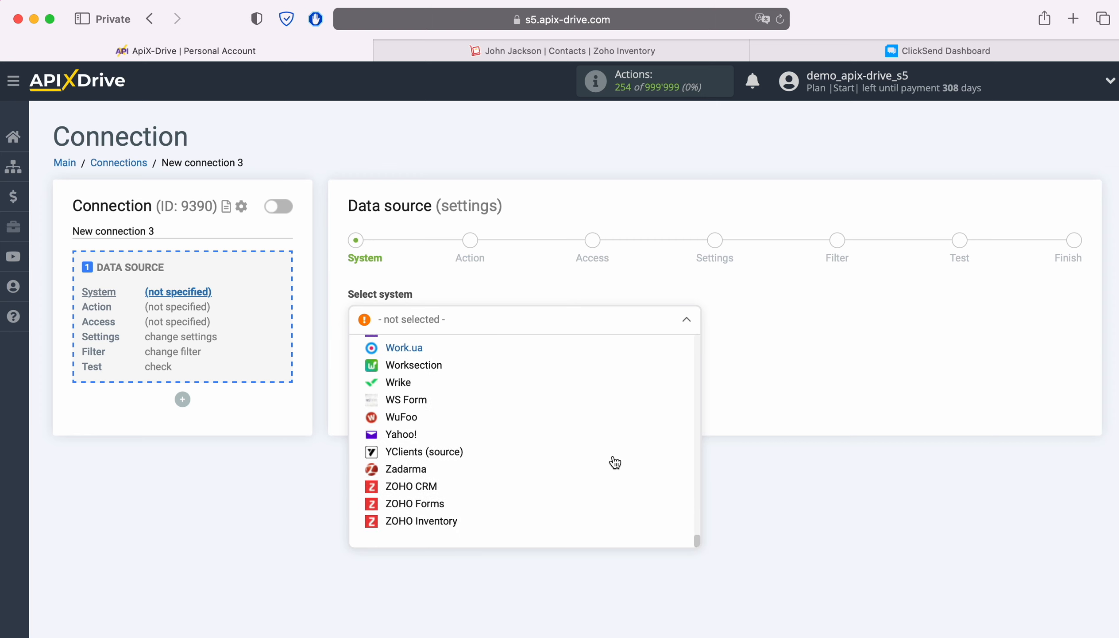
pyautogui.click(429, 528)
pyautogui.click(412, 386)
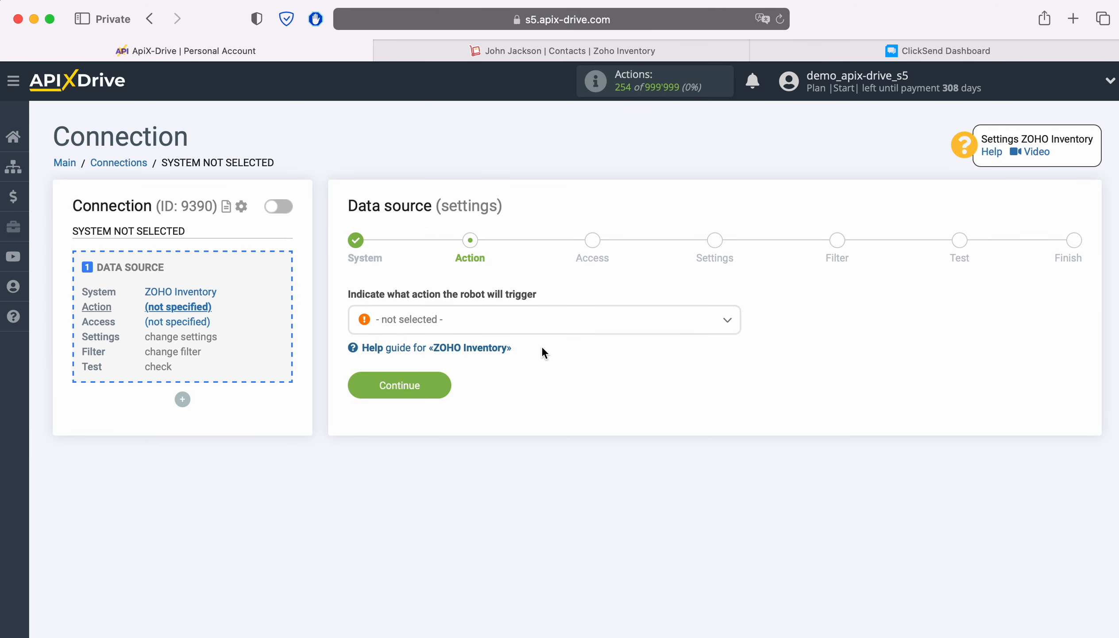
# - Set the source action to Get CONTACTS (new) and continue
pyautogui.click(559, 329)
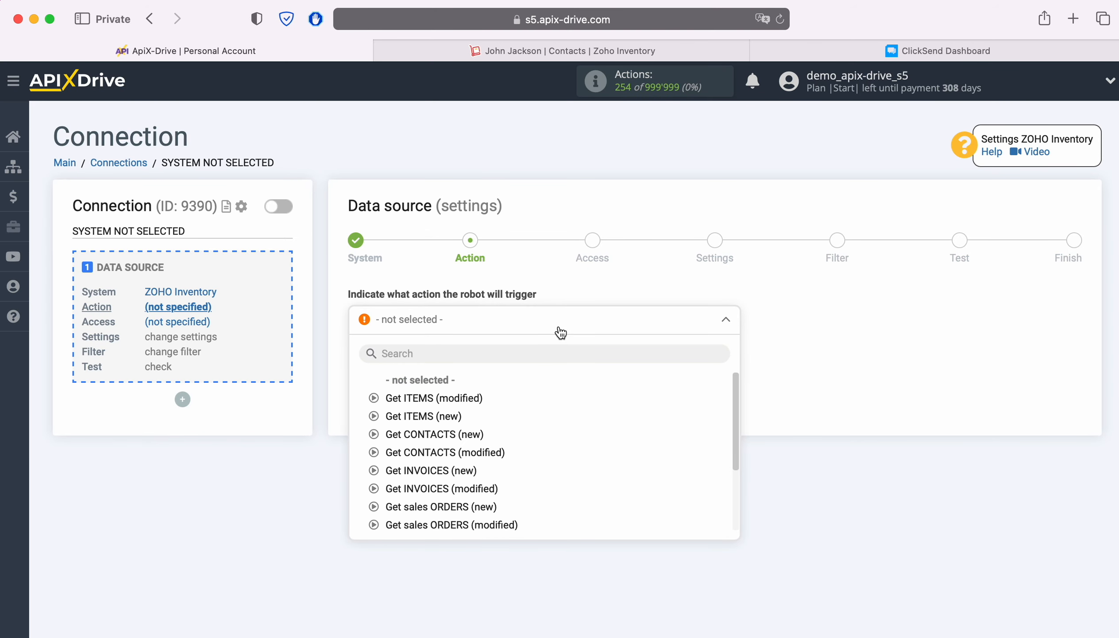
pyautogui.click(448, 434)
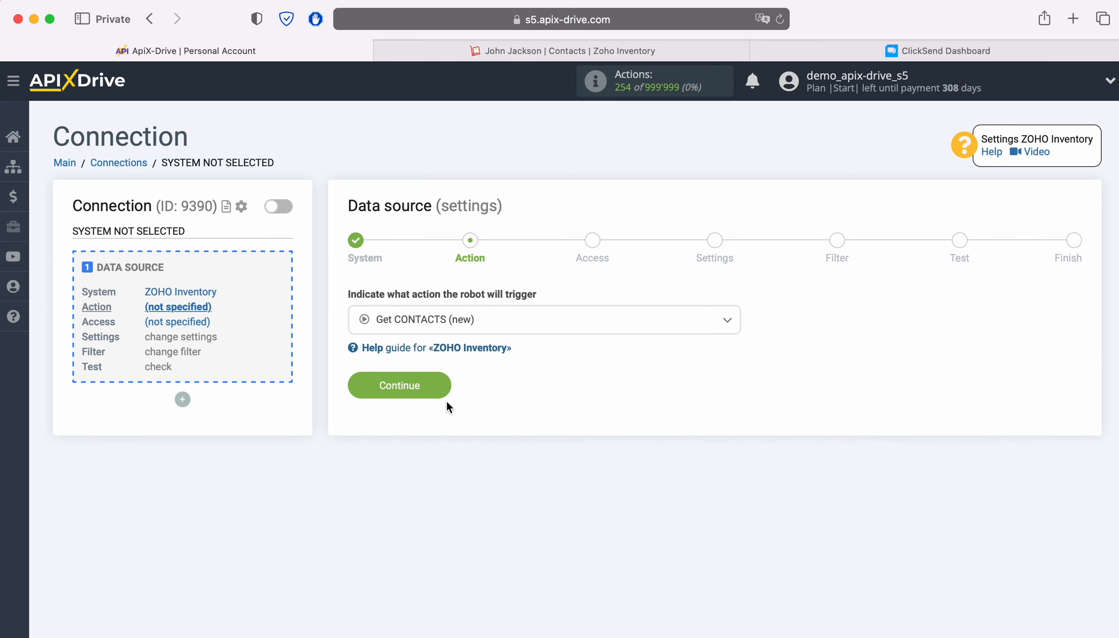
pyautogui.click(442, 382)
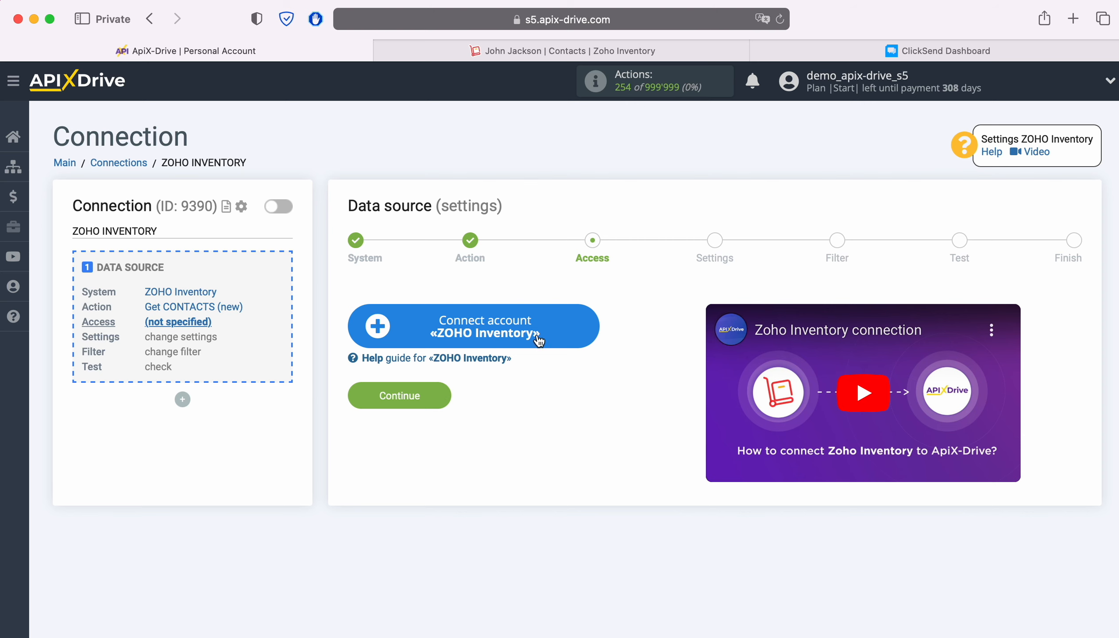
# - Connect the ZOHO Inventory account by signing in with the account e-mail and saved password, then accept access
pyautogui.click(586, 326)
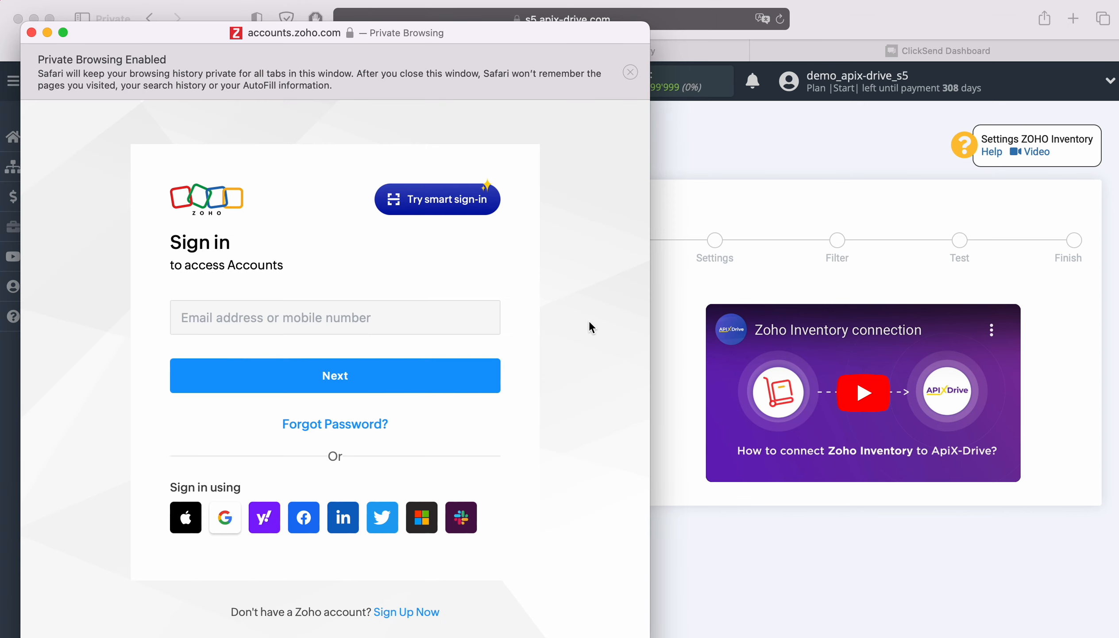
pyautogui.click(474, 319)
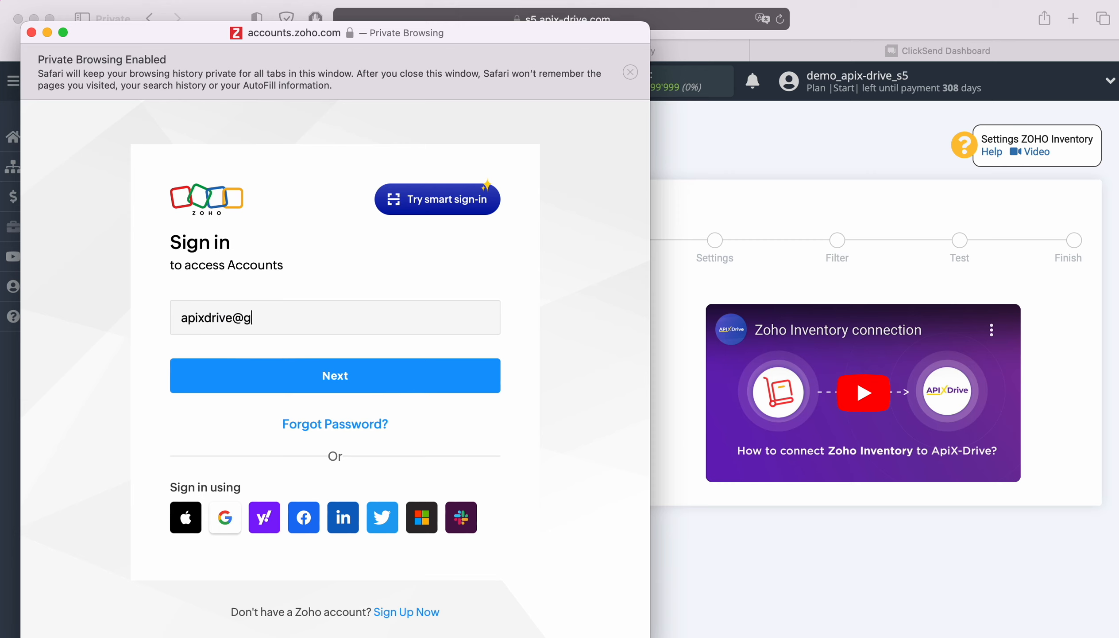
pyautogui.press('Return')
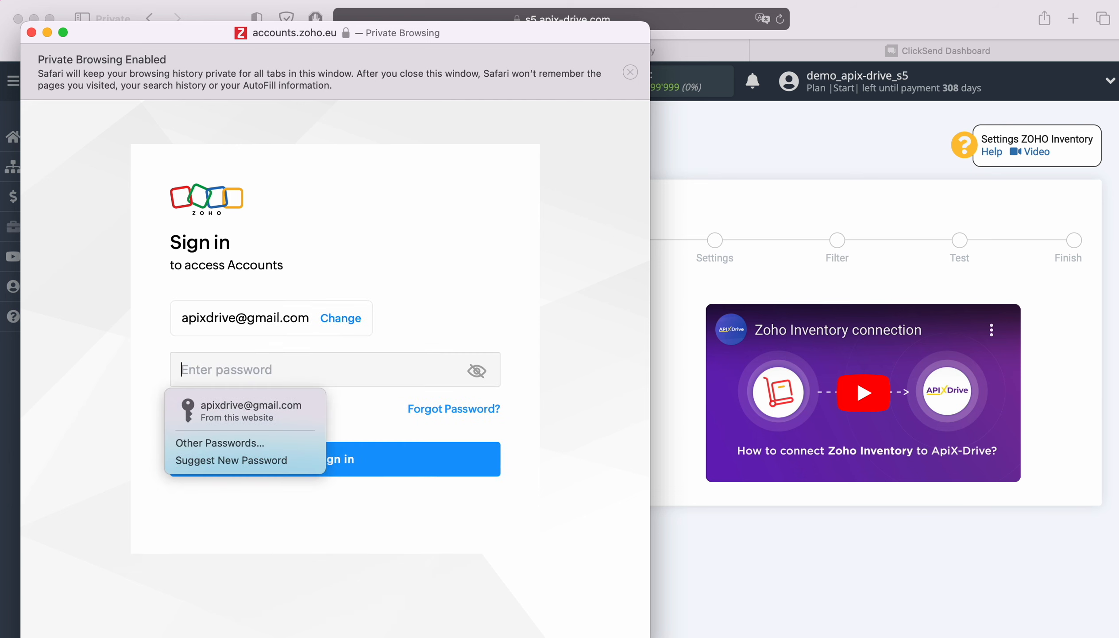
pyautogui.click(318, 402)
pyautogui.click(395, 462)
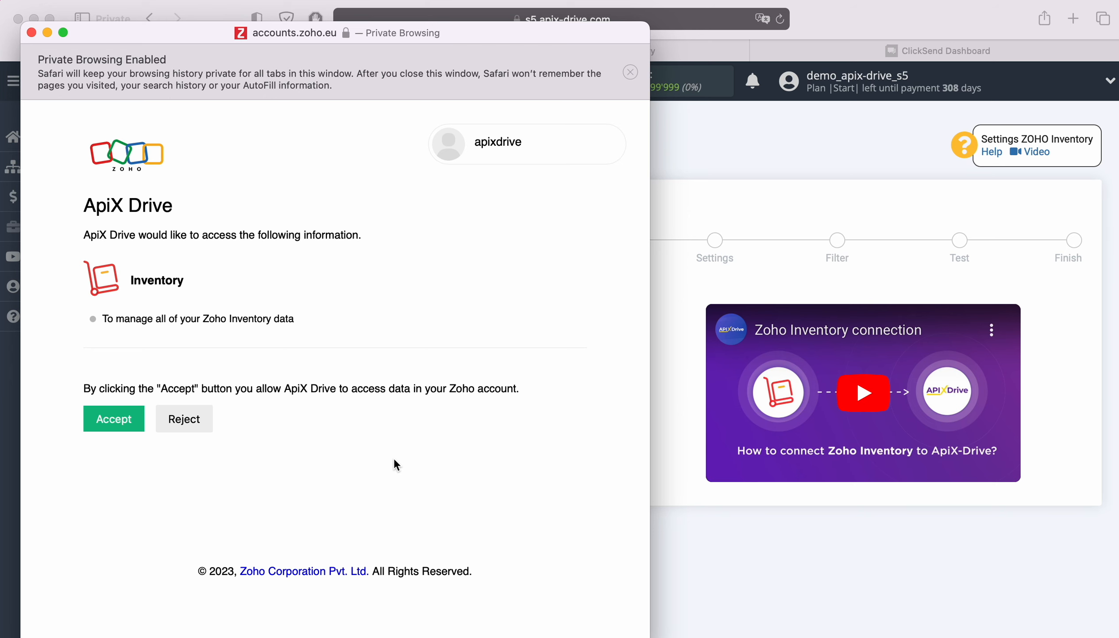
pyautogui.click(131, 428)
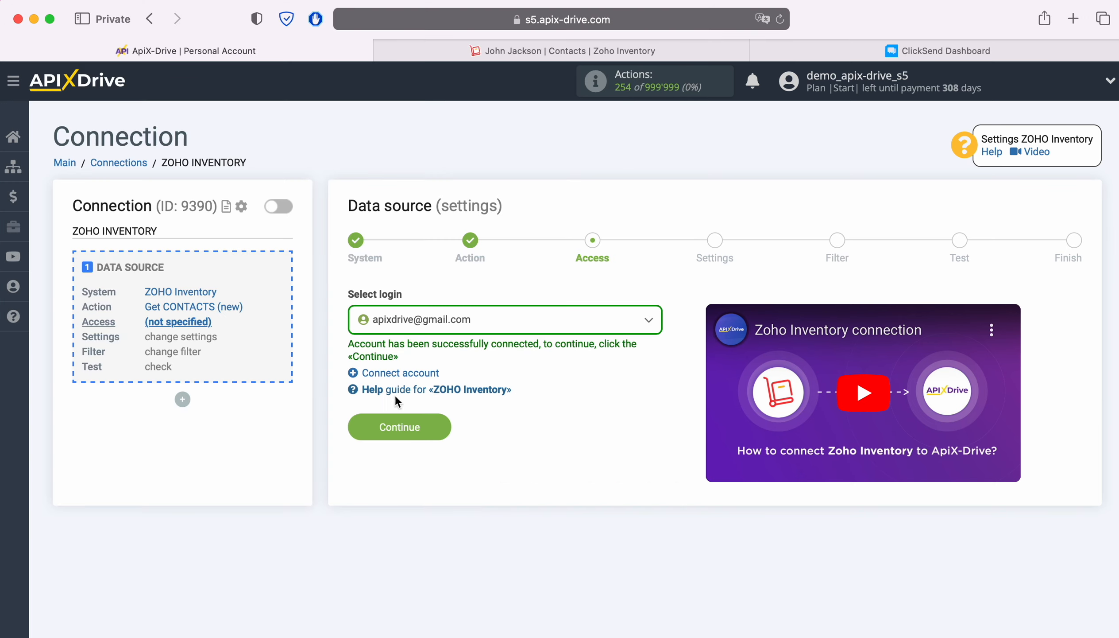
# - Choose the connected Zoho account as the login and continue through the settings and filter stages unchanged
pyautogui.click(540, 321)
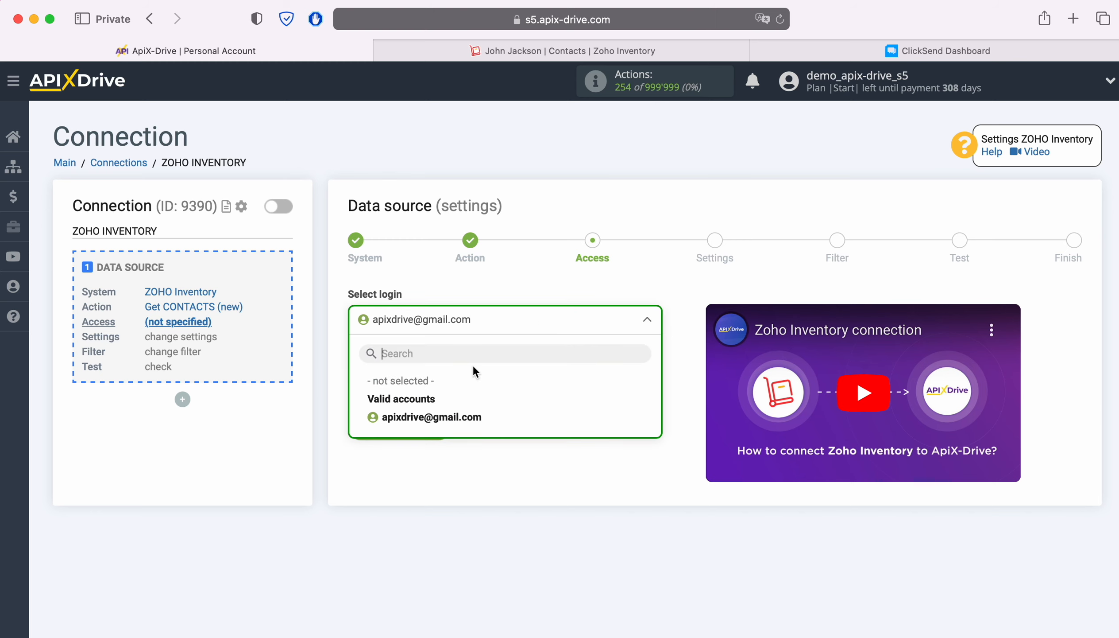
pyautogui.click(473, 415)
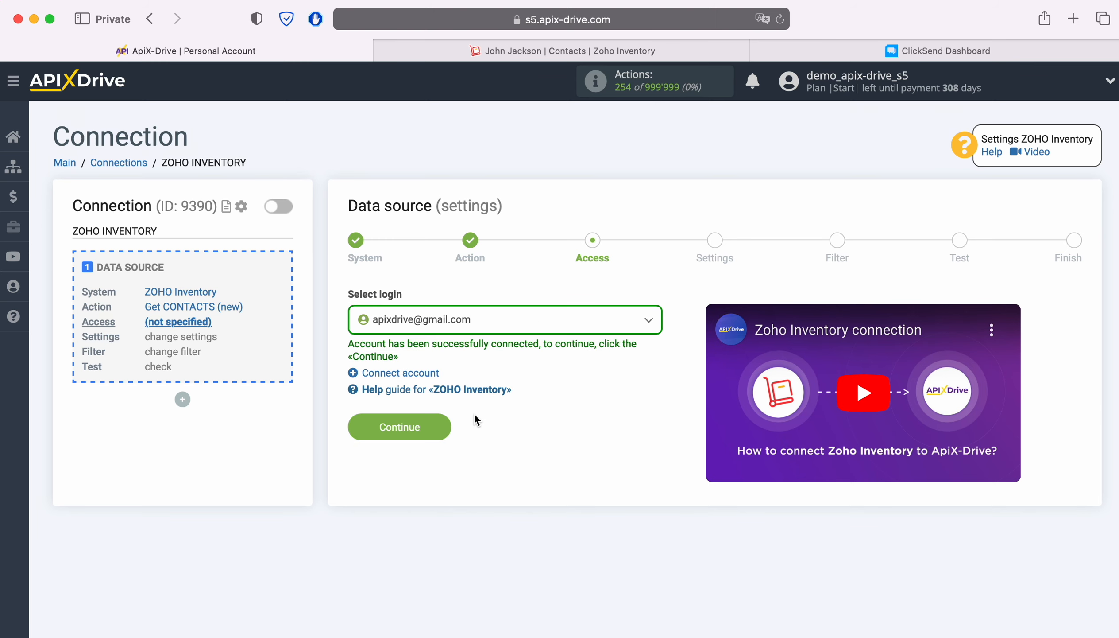
pyautogui.click(442, 424)
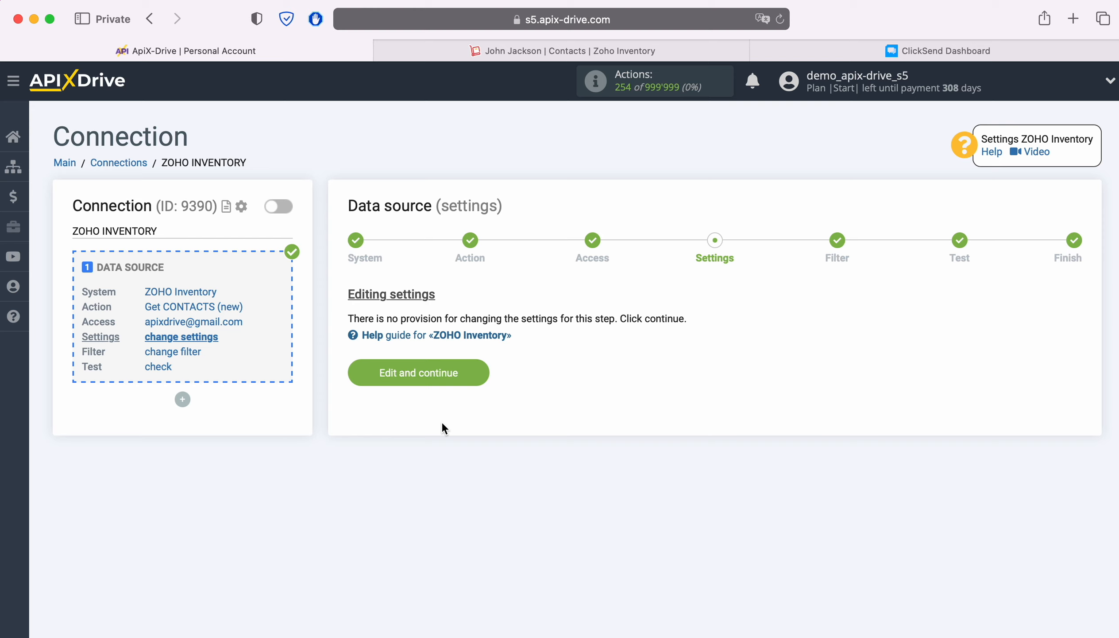
pyautogui.click(473, 371)
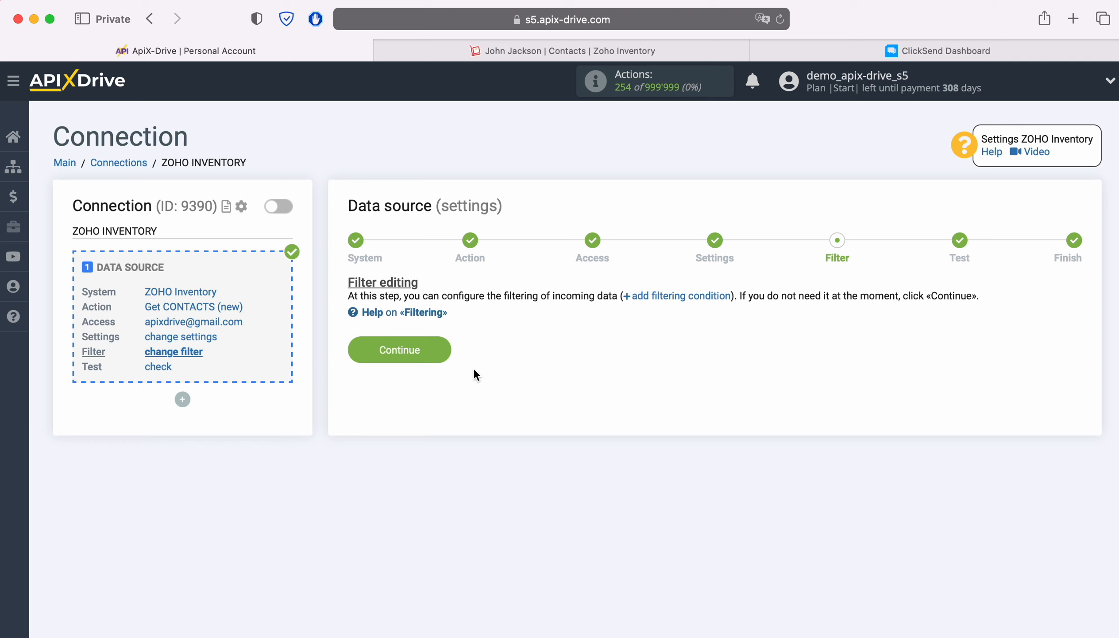
pyautogui.click(442, 351)
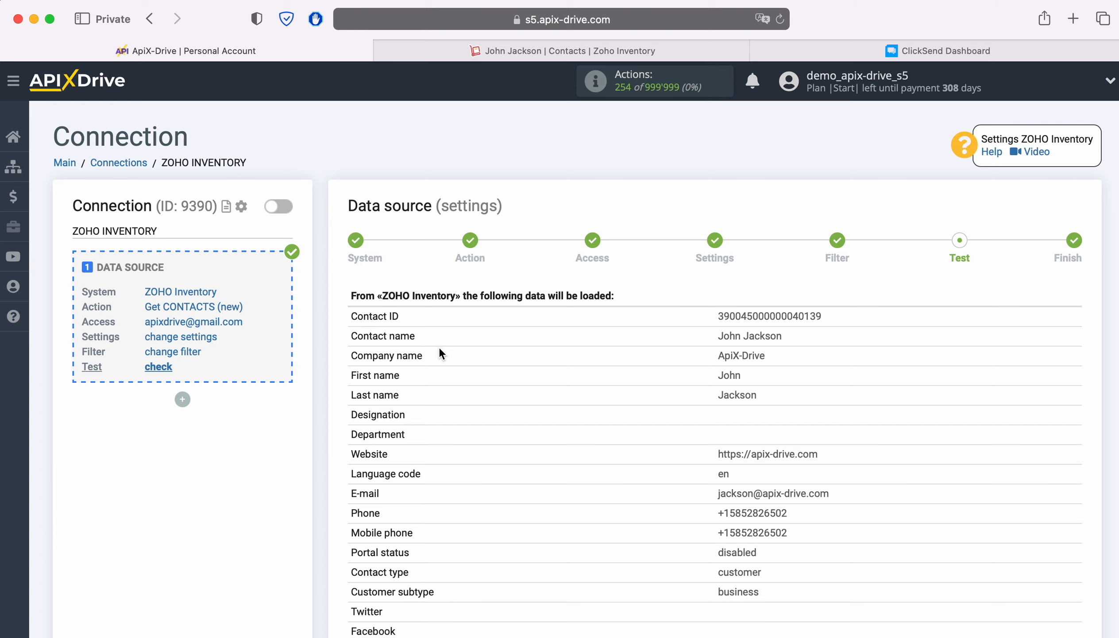
# - Review the loaded test contact data and continue to finish the data source setup
pyautogui.scroll(-10, 439, 353)
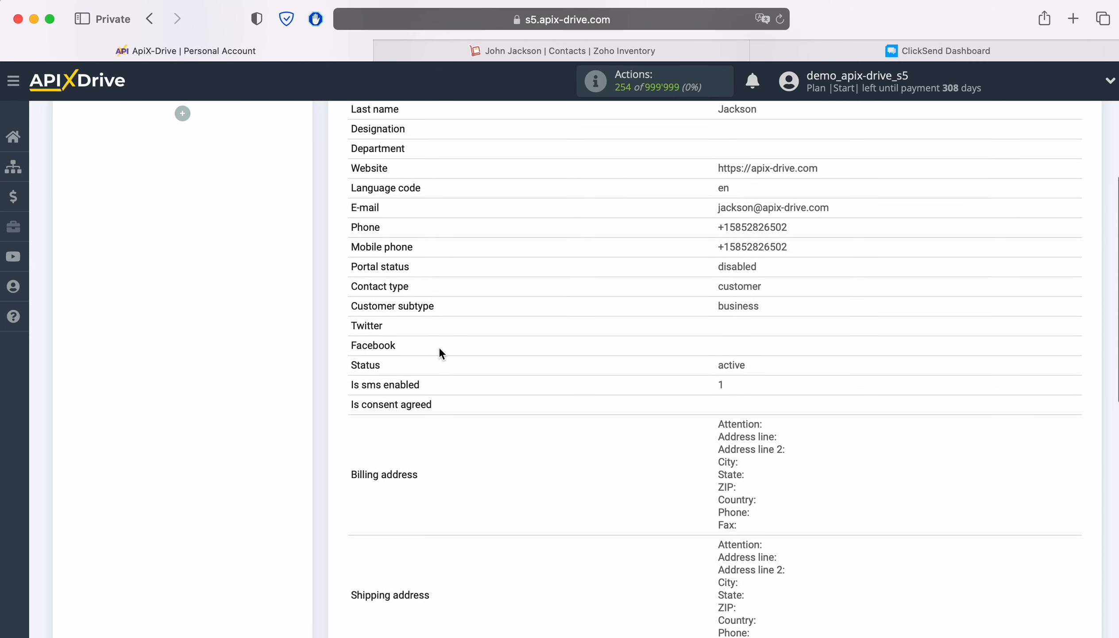
pyautogui.scroll(-10, 440, 349)
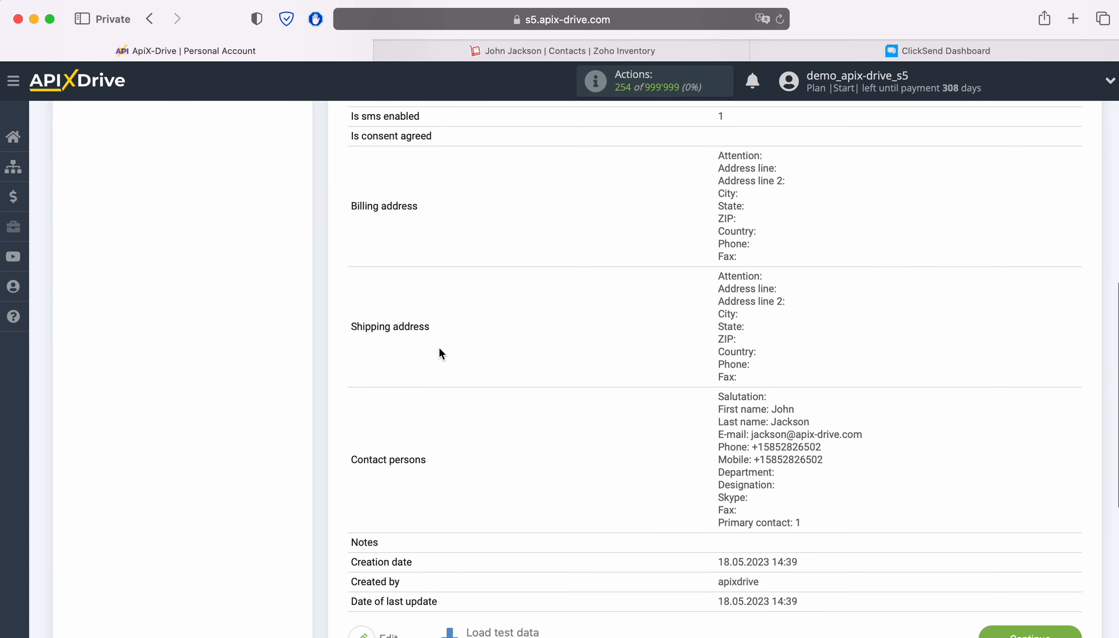
pyautogui.scroll(-2, 440, 352)
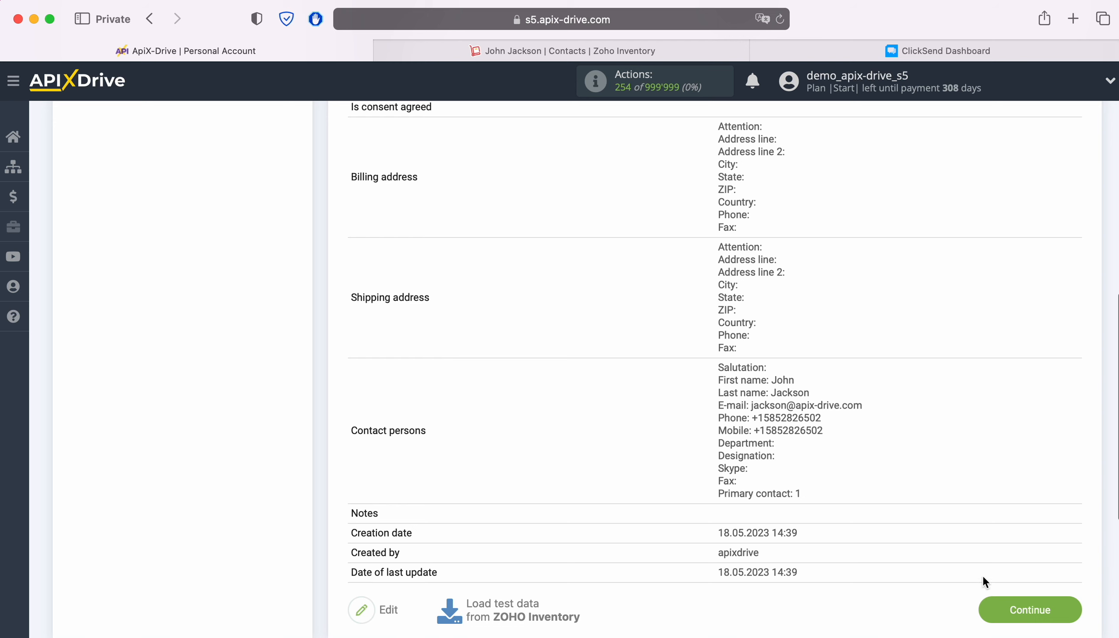
pyautogui.click(1074, 606)
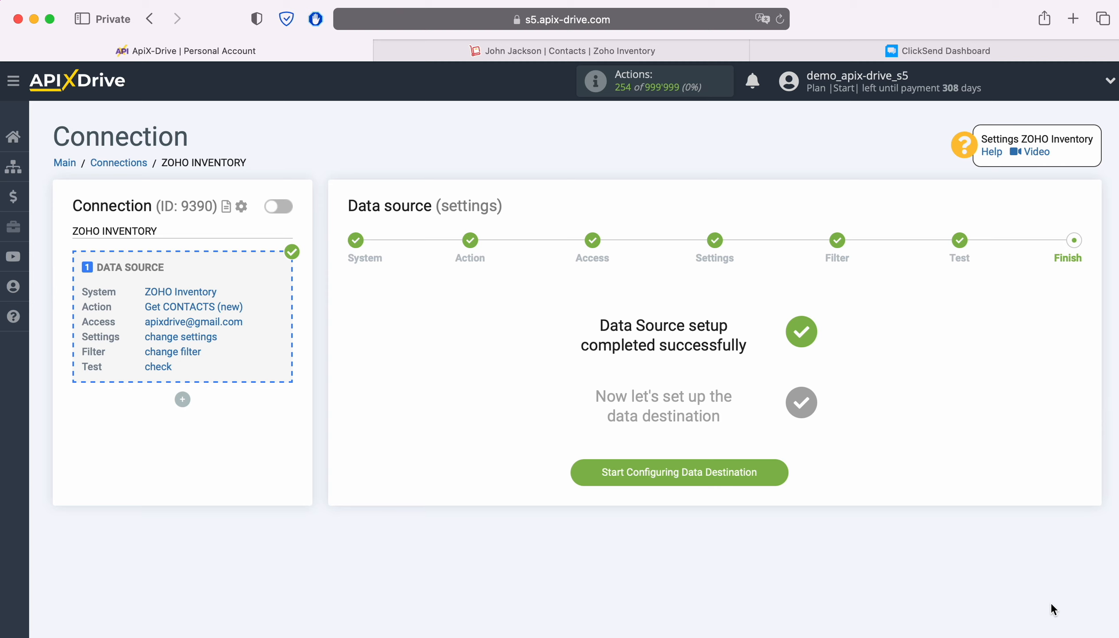
# - Start configuring the data destination and choose ClickSend as its system
pyautogui.click(776, 468)
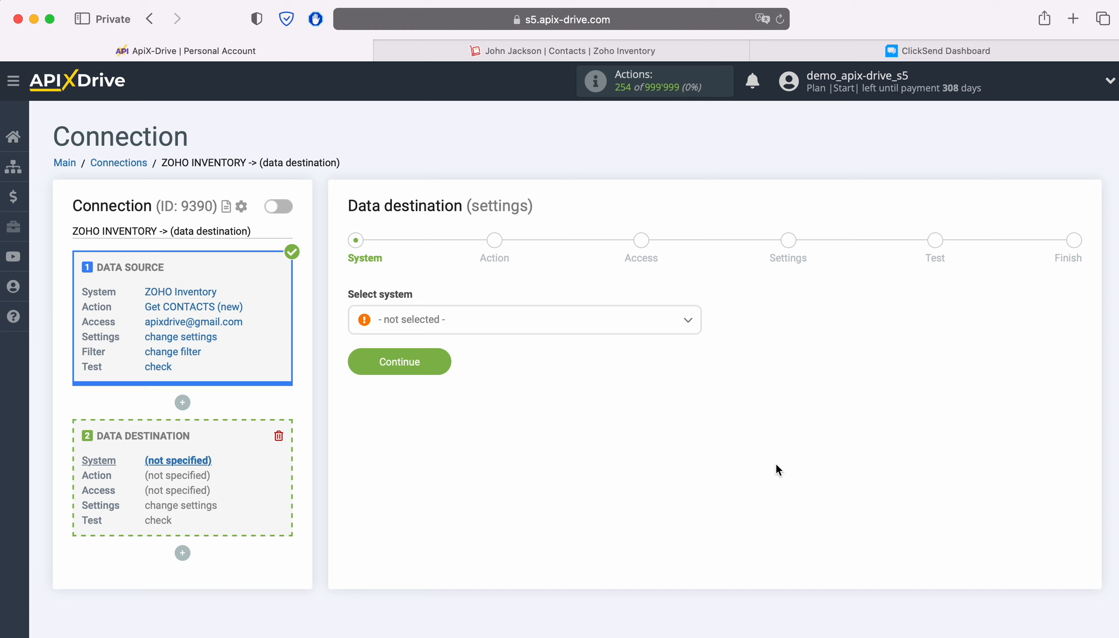
pyautogui.click(526, 329)
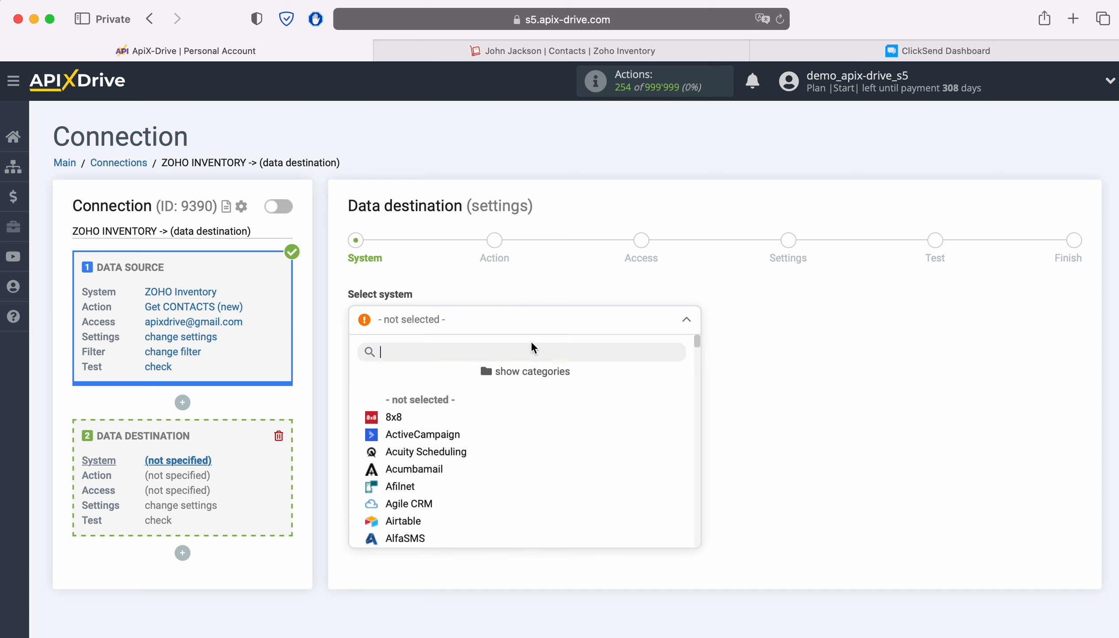
pyautogui.scroll(-5, 640, 455)
pyautogui.scroll(-5, 642, 457)
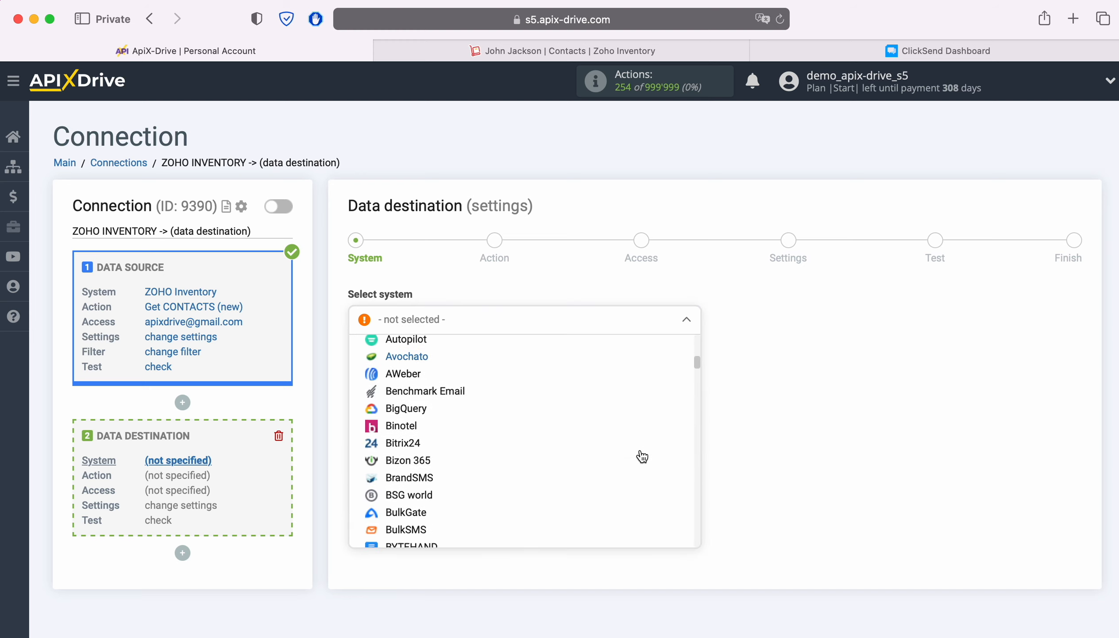
pyautogui.click(433, 442)
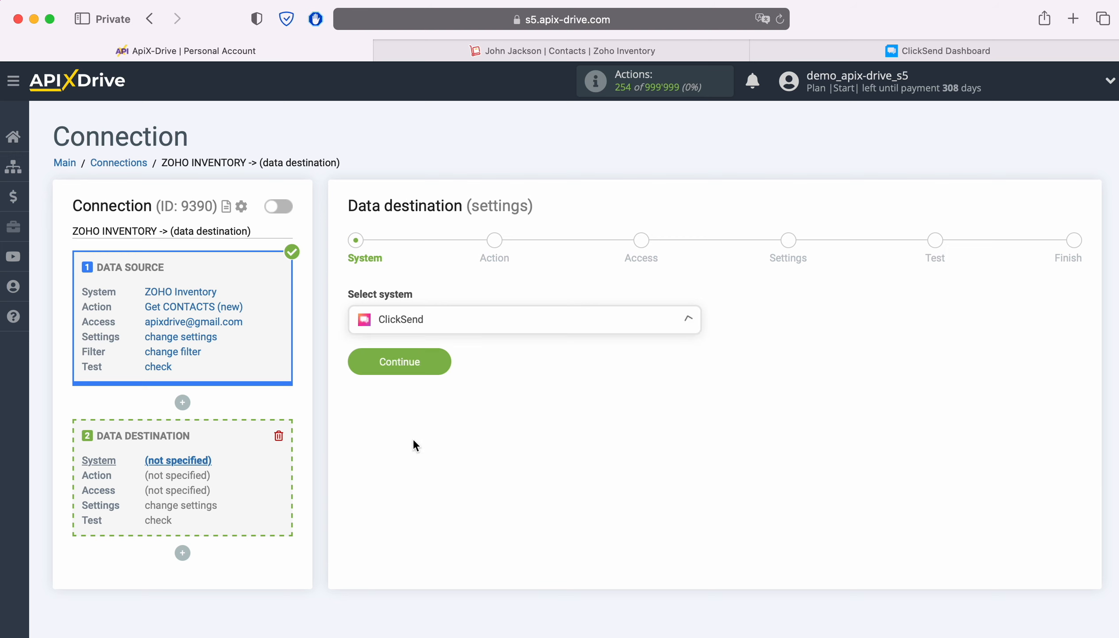
pyautogui.click(436, 367)
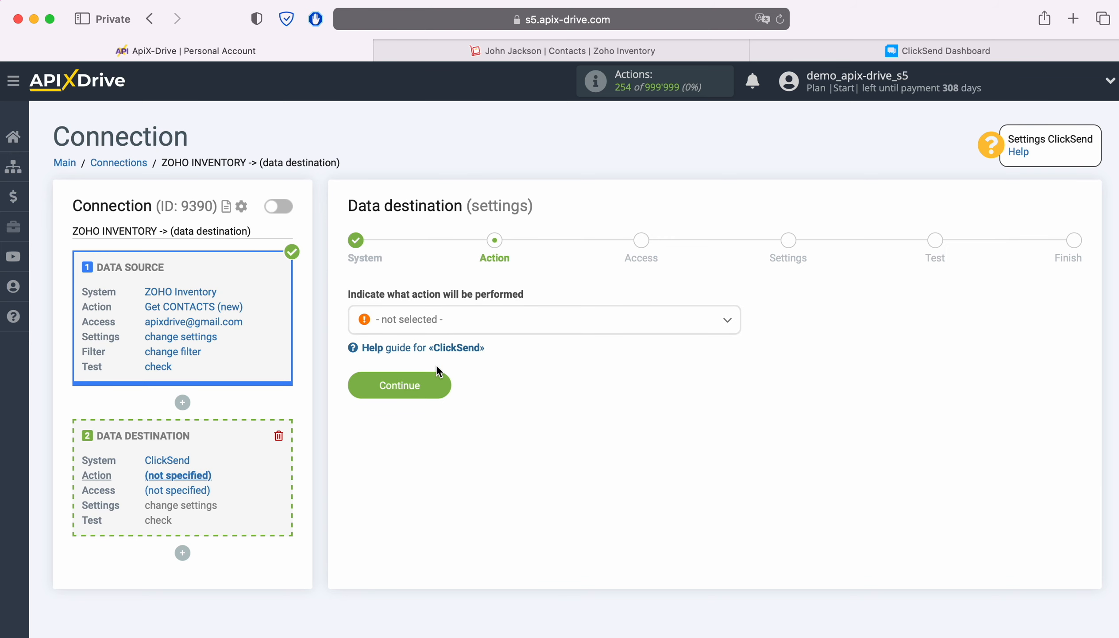
# - Set the destination action to Add CONTACT and continue
pyautogui.click(526, 328)
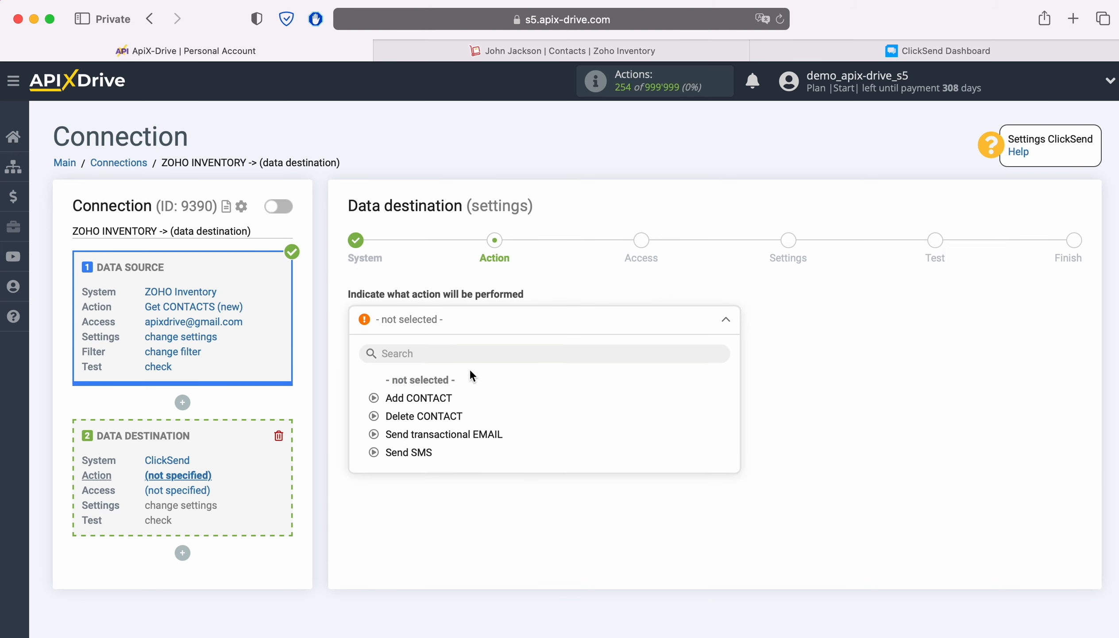
pyautogui.click(419, 397)
pyautogui.click(442, 387)
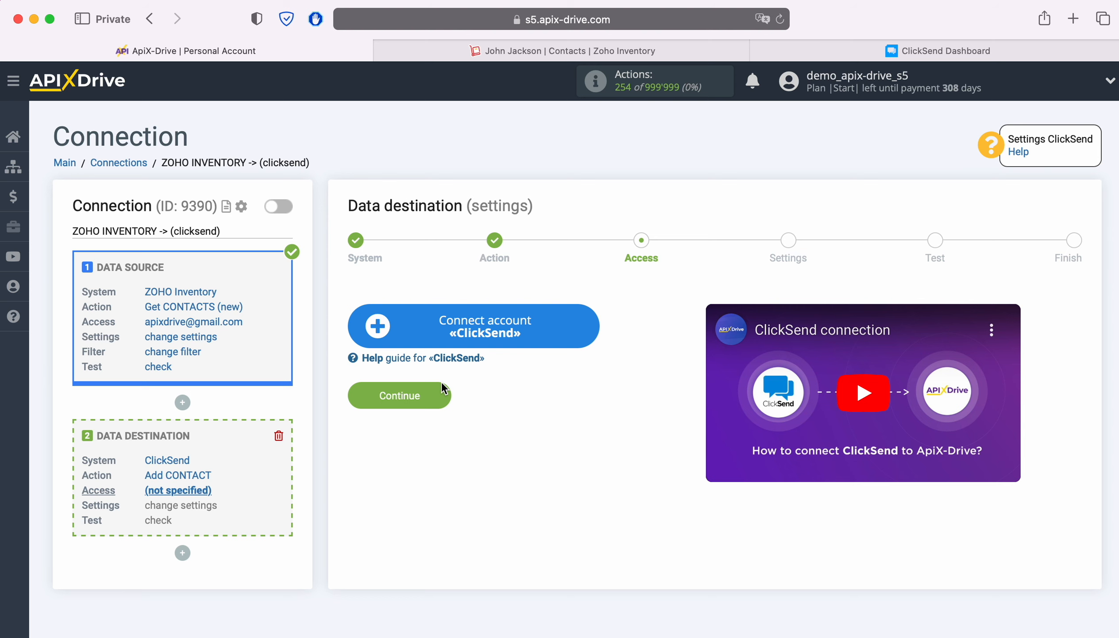
# - Connect a new ClickSend account by pasting its login e-mail and account password
pyautogui.click(587, 324)
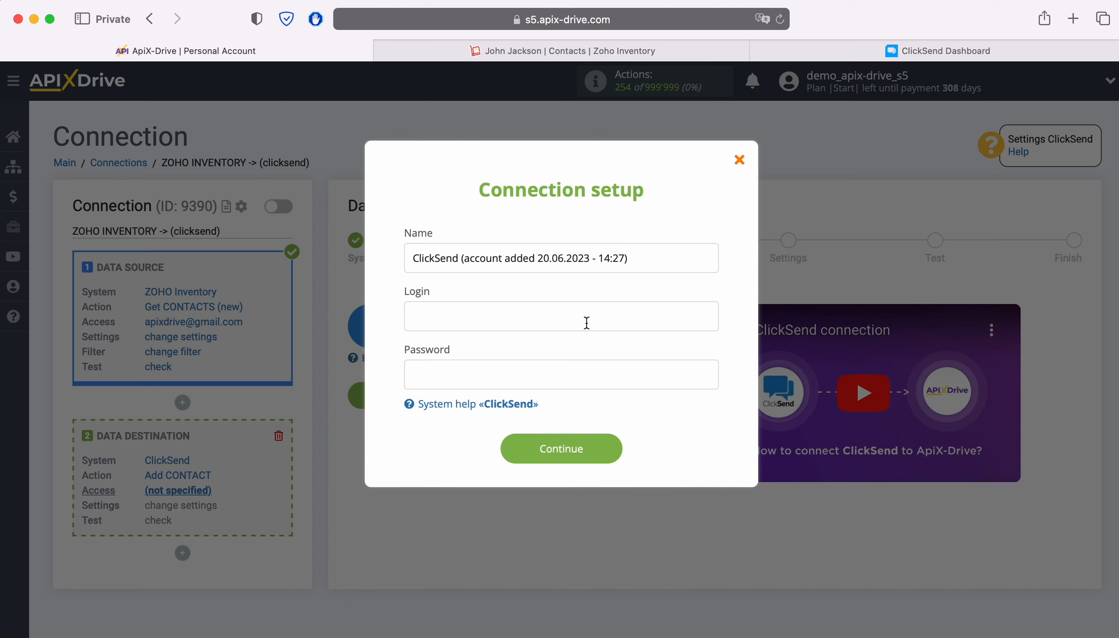
pyautogui.rightClick(587, 323)
pyautogui.click(607, 362)
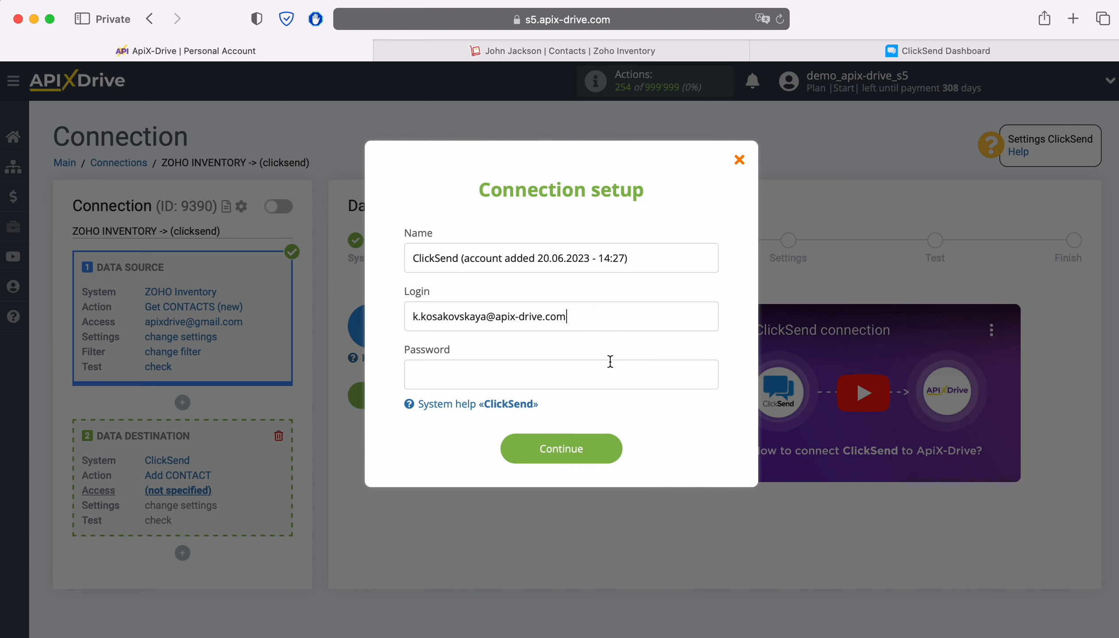
pyautogui.rightClick(474, 380)
pyautogui.click(492, 419)
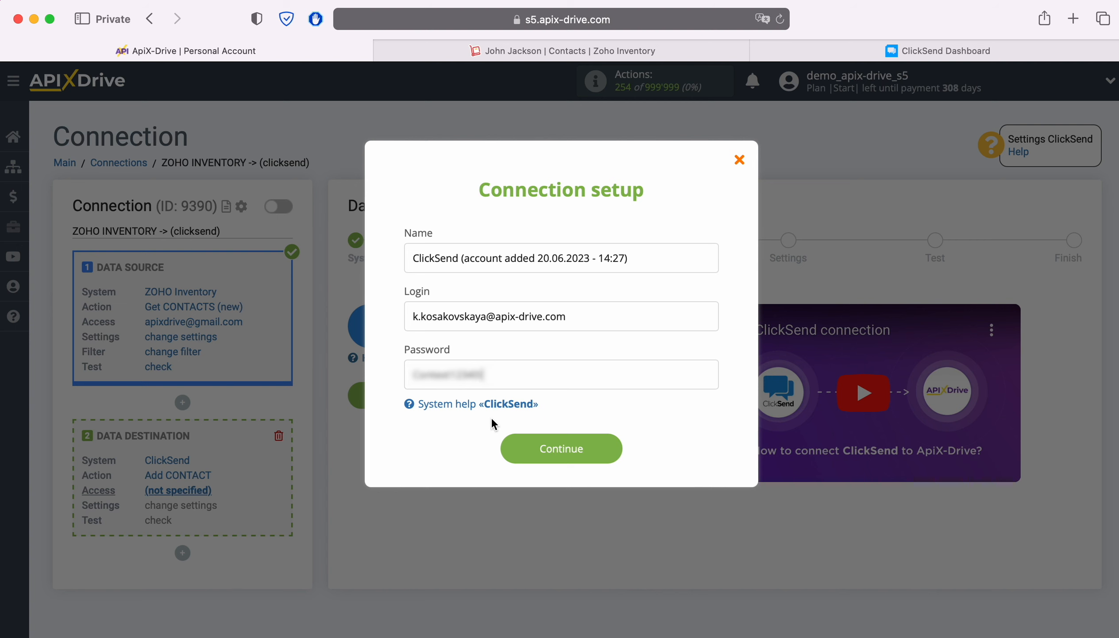
pyautogui.click(584, 441)
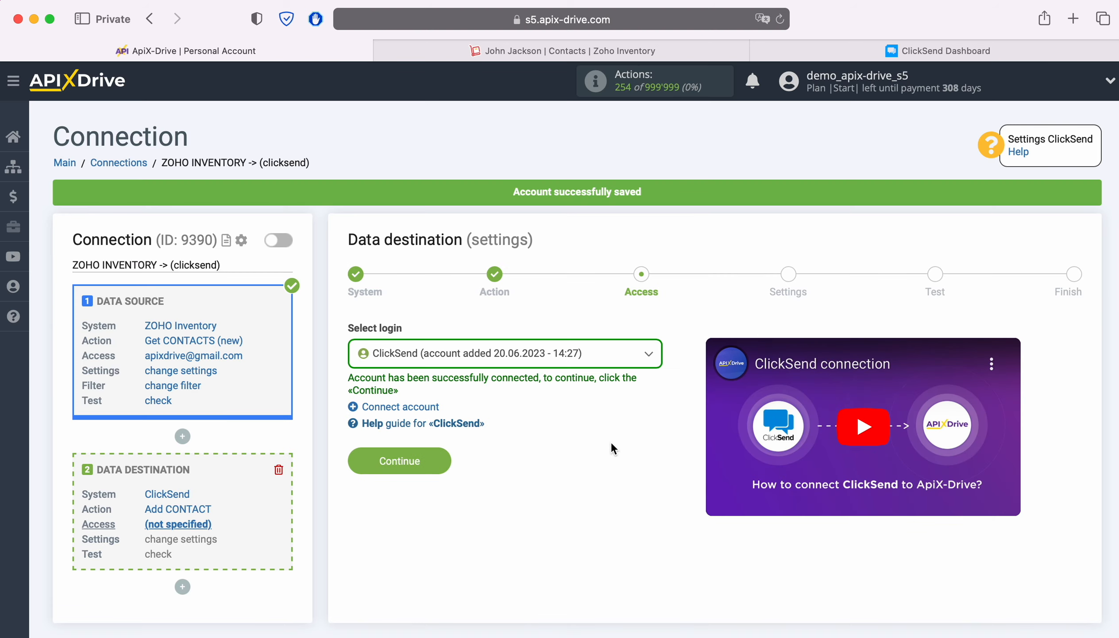
# - Select the newly added ClickSend account as the login and continue
pyautogui.click(590, 355)
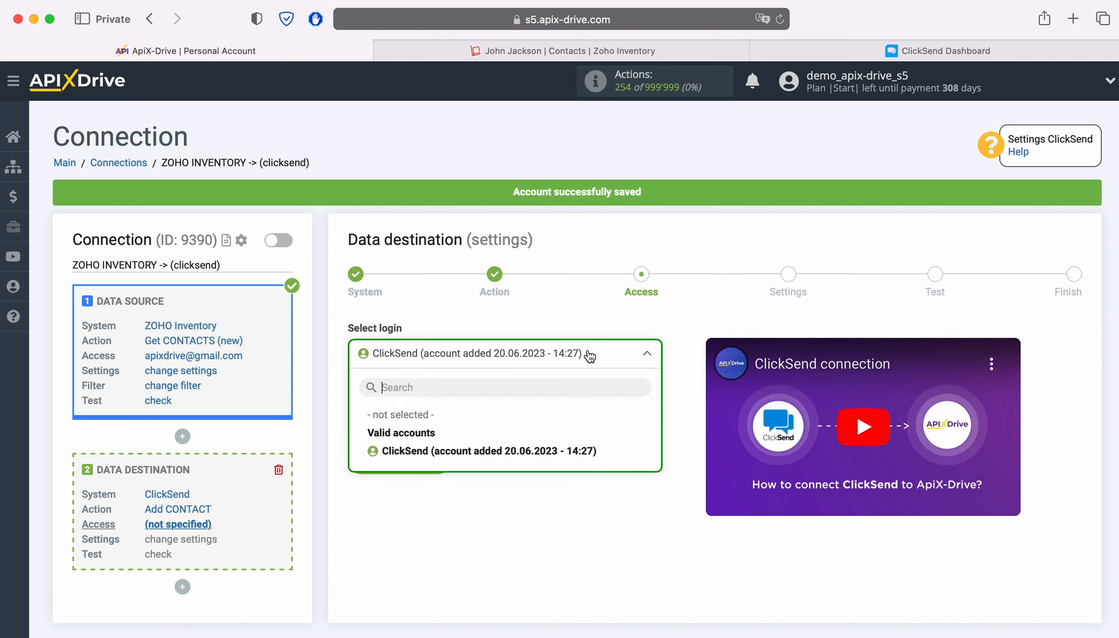
pyautogui.click(557, 449)
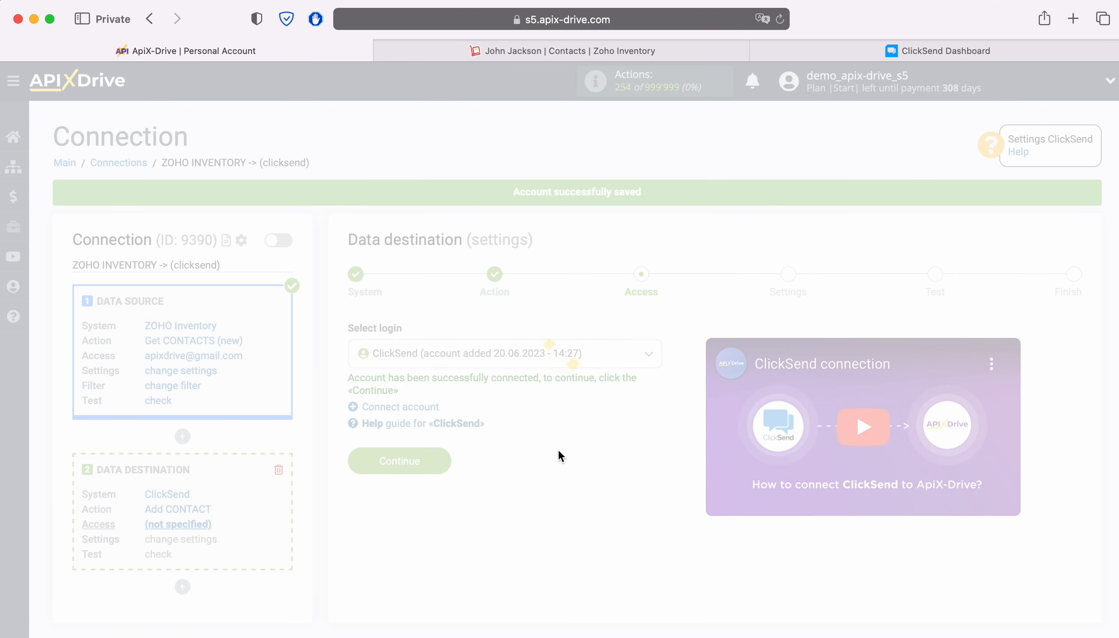
pyautogui.click(442, 452)
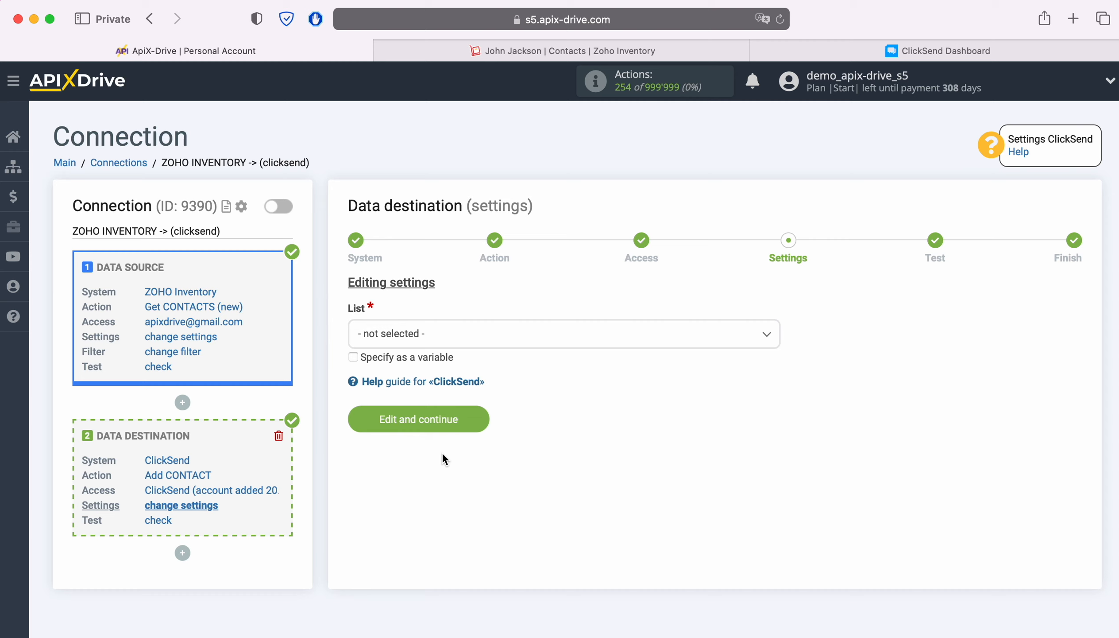
# - Set the list to New Leads and map the E-mail field to the contact person's E-mail variable
pyautogui.click(521, 343)
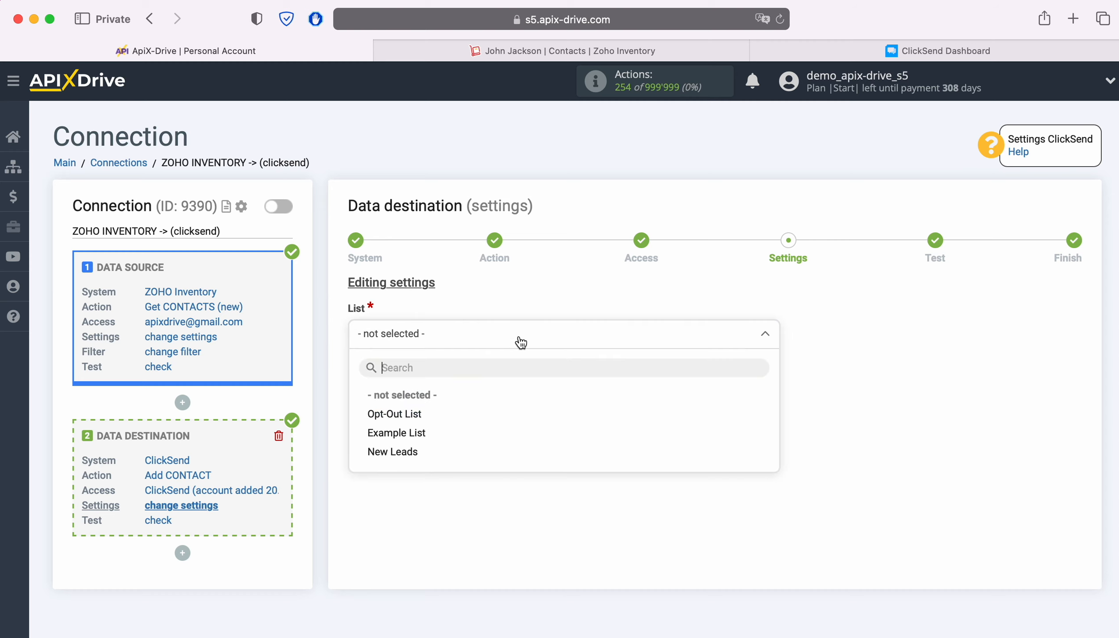
pyautogui.click(400, 451)
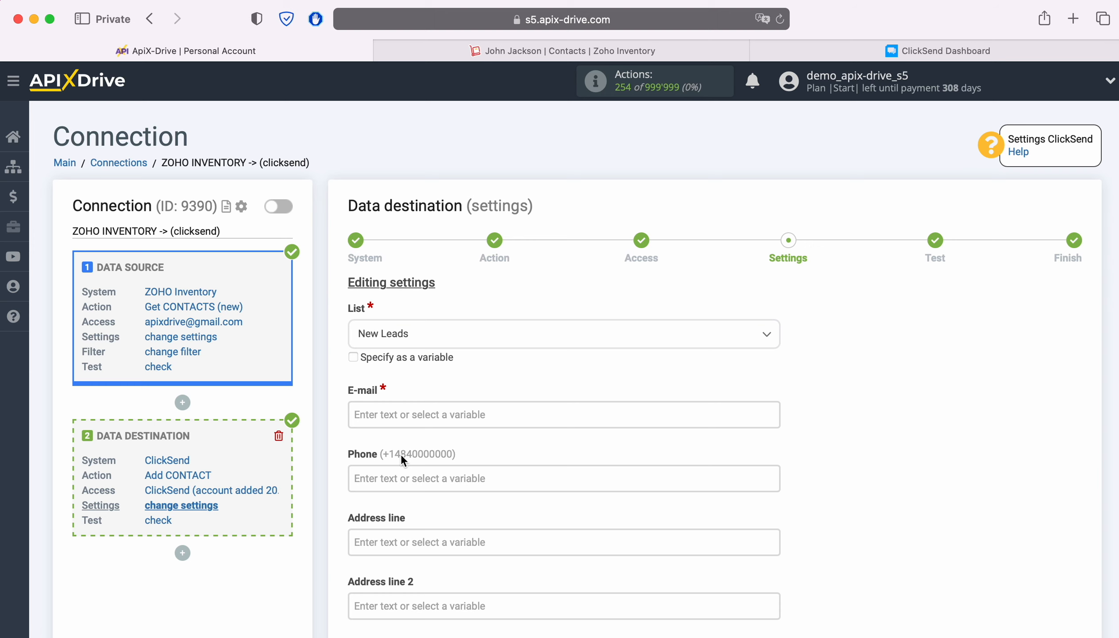
pyautogui.click(400, 413)
pyautogui.scroll(-5, 644, 398)
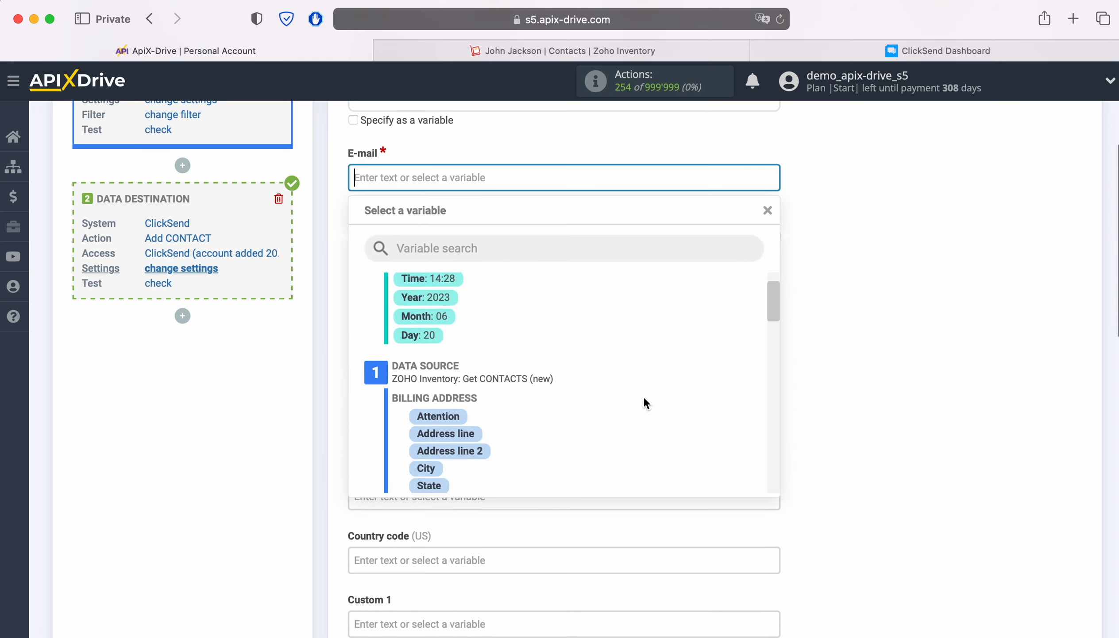
pyautogui.scroll(-4, 644, 396)
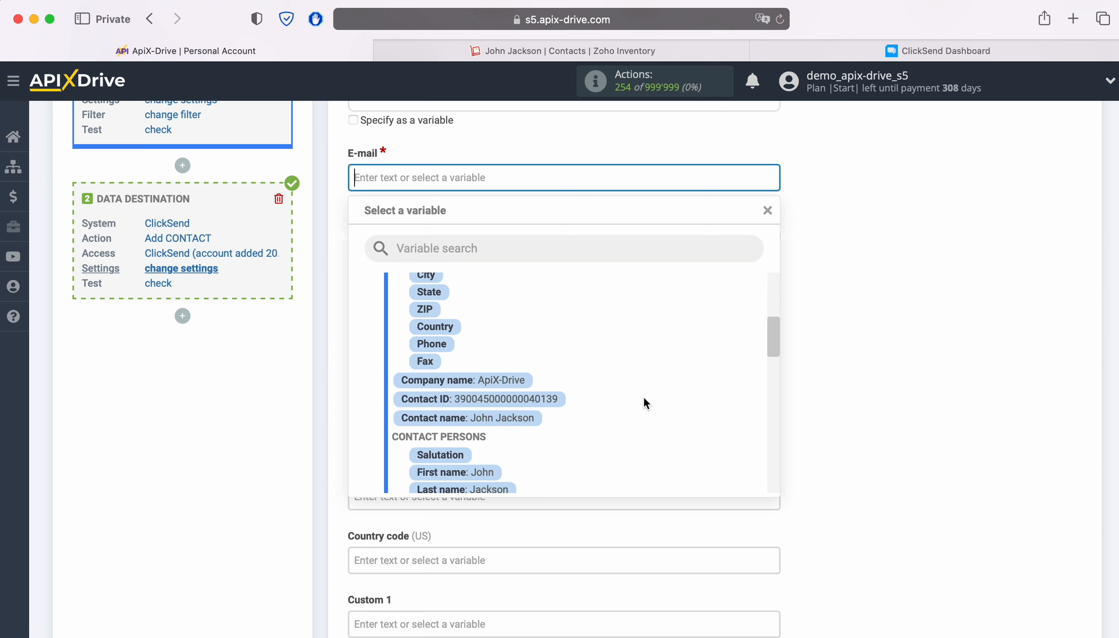
pyautogui.click(550, 400)
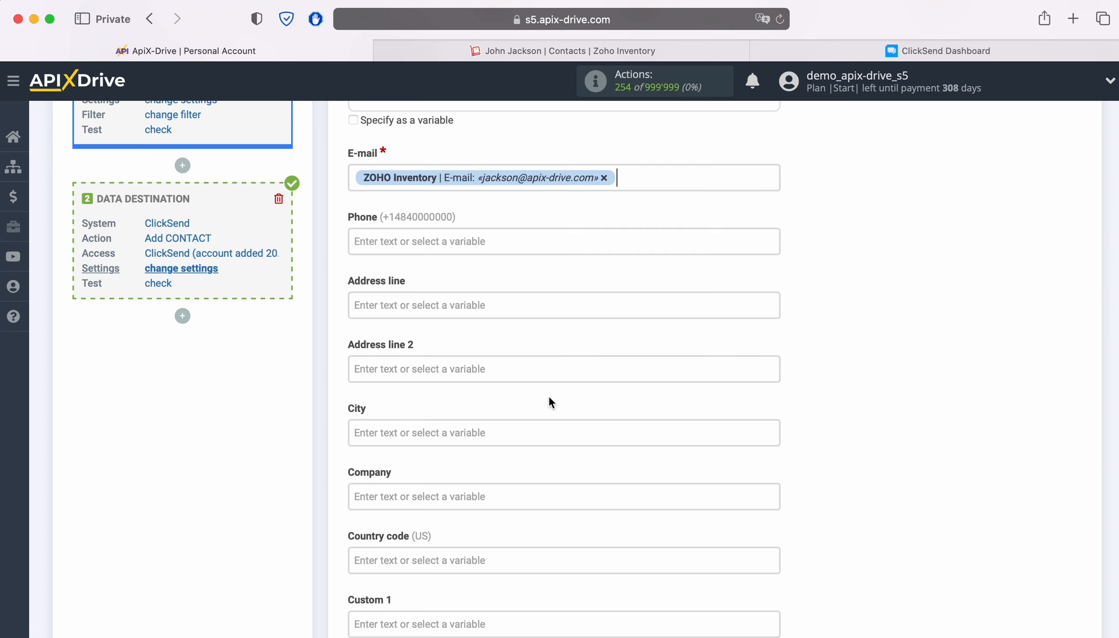
# - Map the Phone field to the contact person's Phone variable
pyautogui.click(516, 241)
pyautogui.scroll(-5, 688, 354)
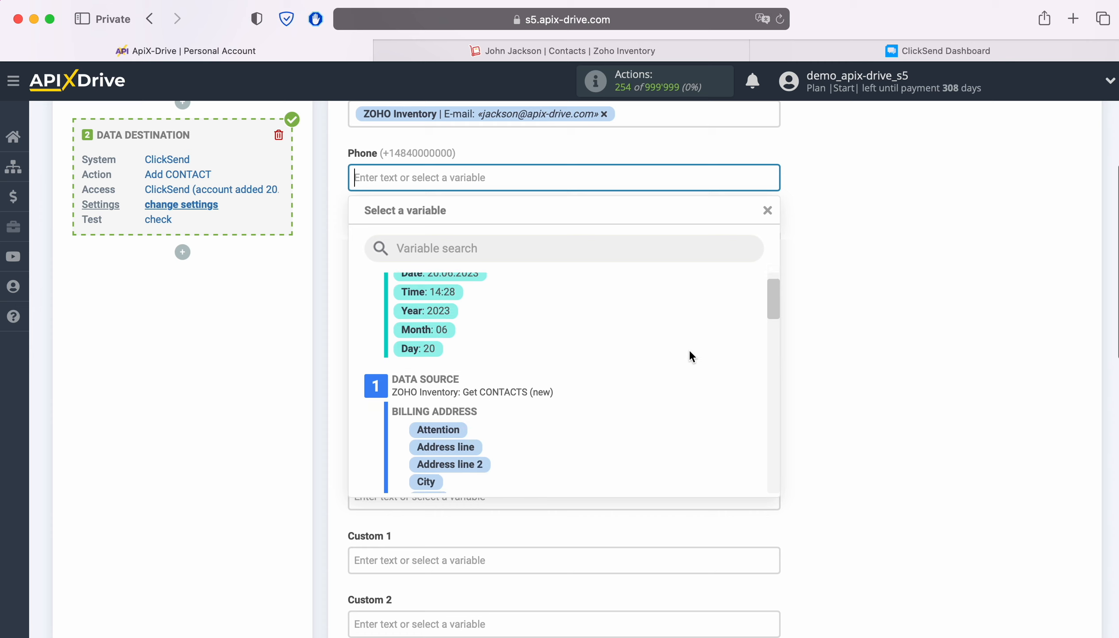
pyautogui.scroll(-3, 676, 346)
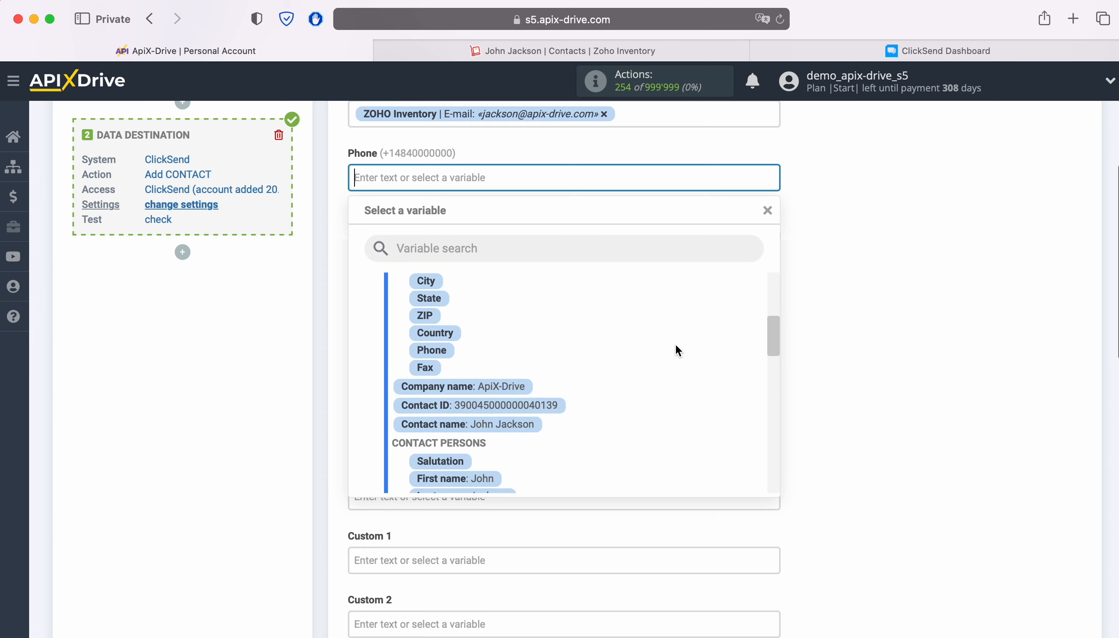
pyautogui.click(505, 419)
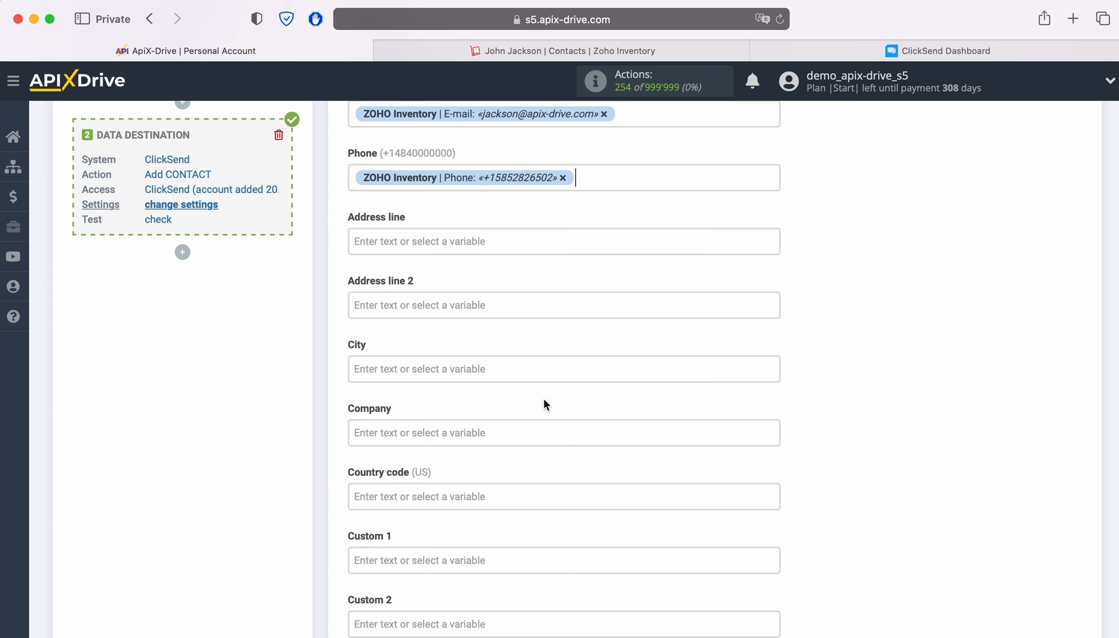
# - Map the Company field to the Company name variable
pyautogui.scroll(-3, 722, 330)
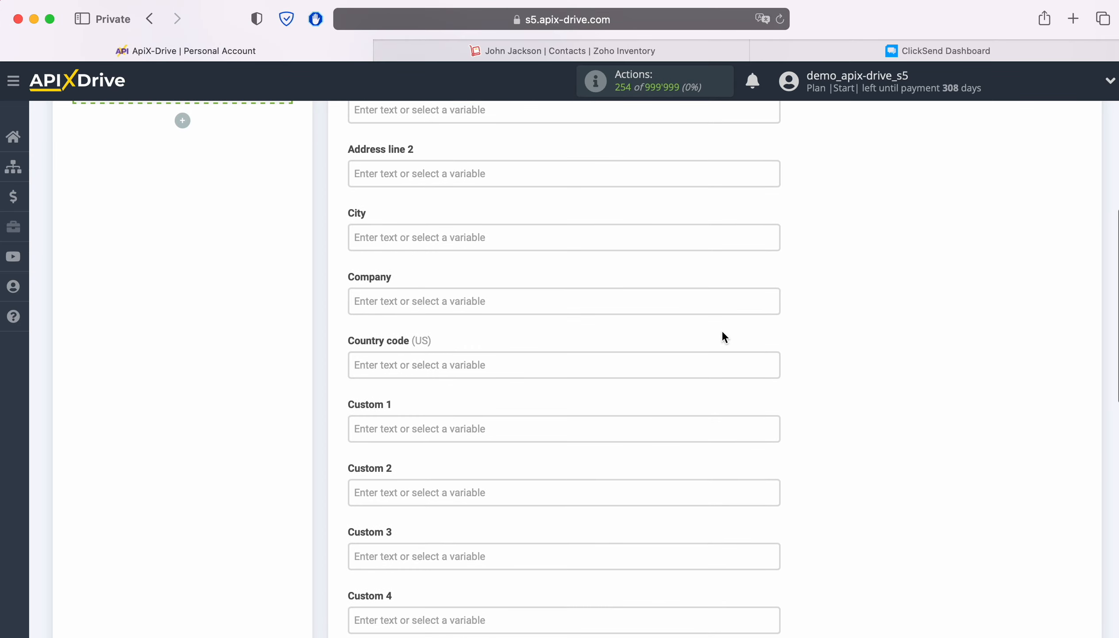
pyautogui.click(523, 302)
pyautogui.scroll(-5, 676, 389)
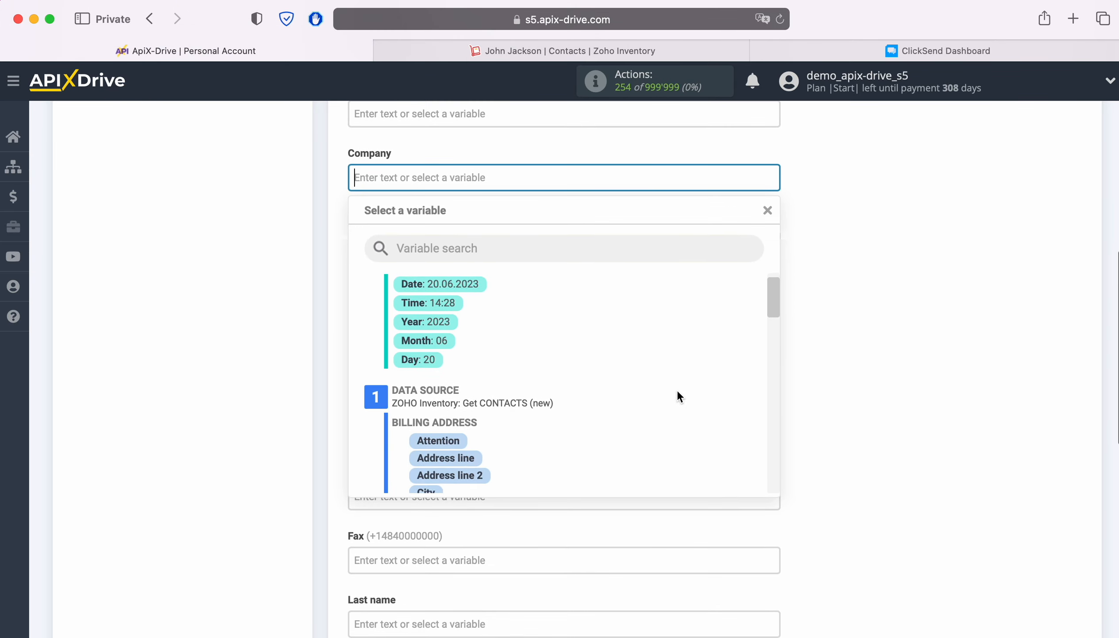
pyautogui.scroll(-1, 677, 393)
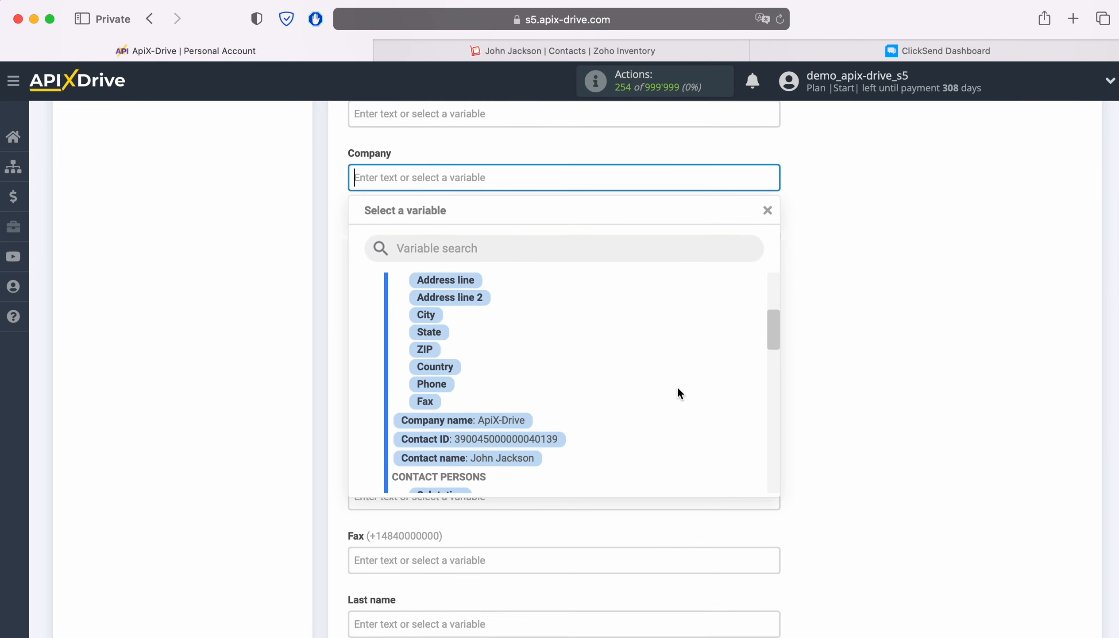
pyautogui.click(503, 420)
# - Map the Fax field to the contact person's Phone variable
pyautogui.scroll(-5, 659, 368)
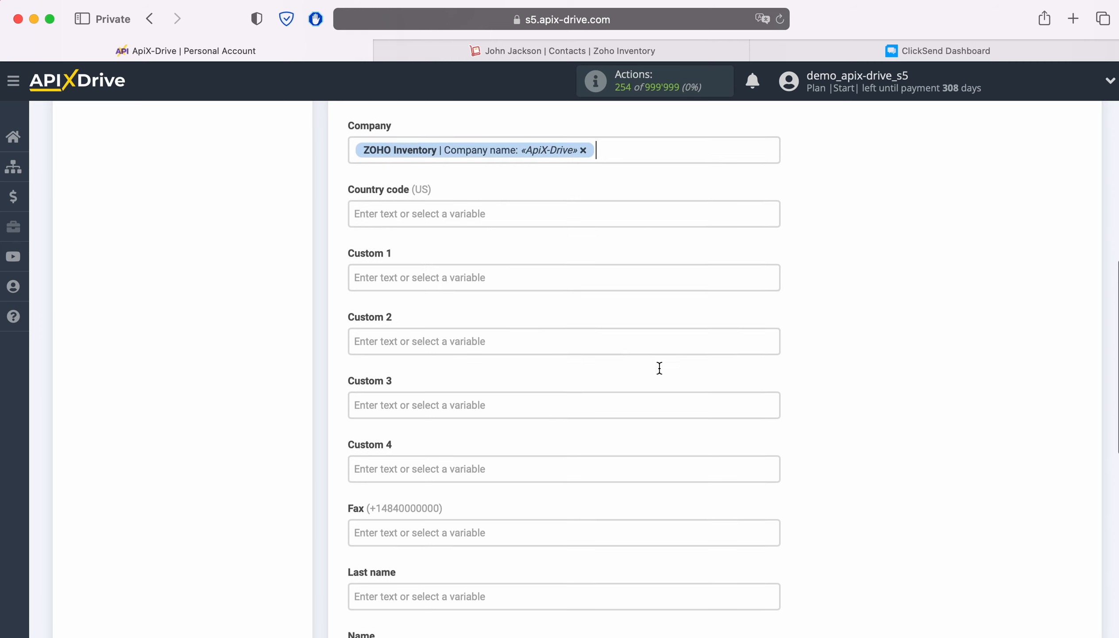
pyautogui.scroll(-2, 658, 366)
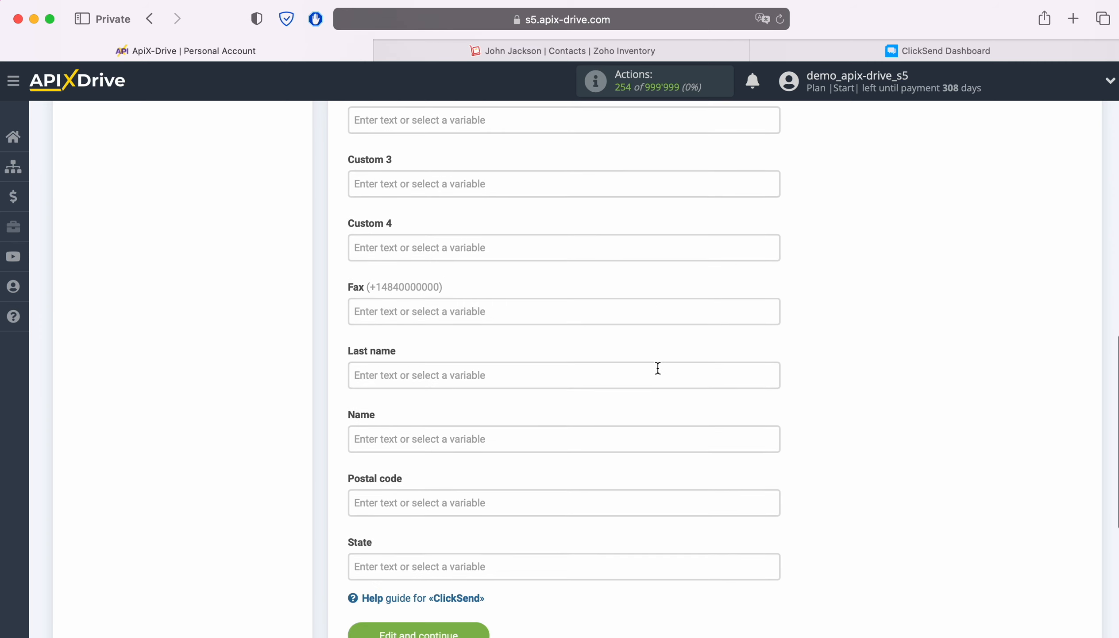
pyautogui.click(527, 289)
pyautogui.scroll(-8, 693, 377)
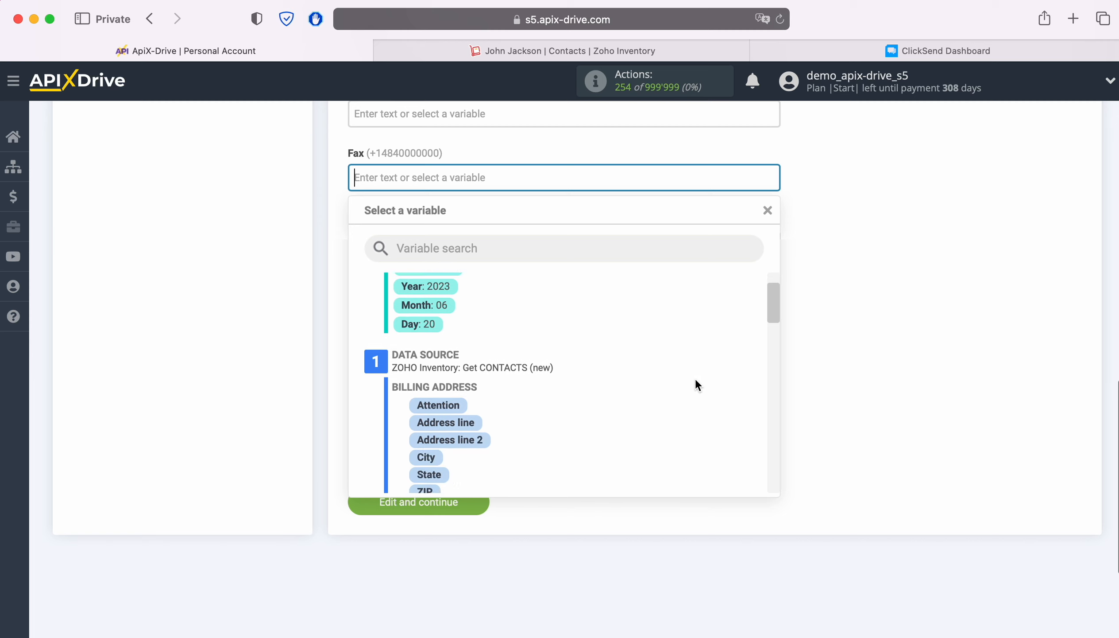
pyautogui.scroll(-4, 689, 375)
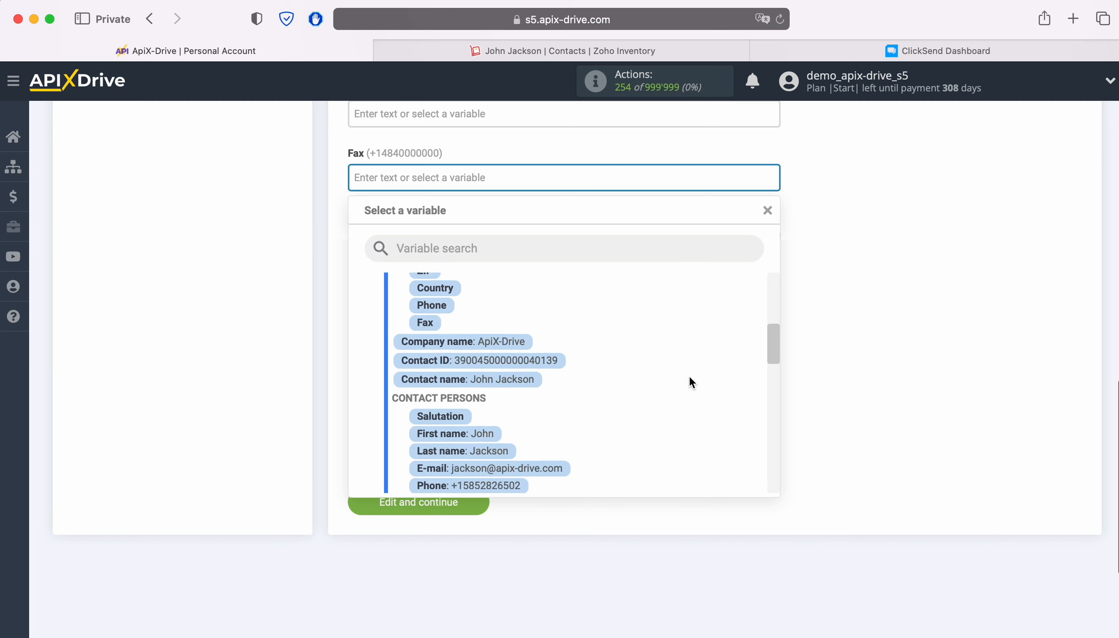
pyautogui.click(485, 422)
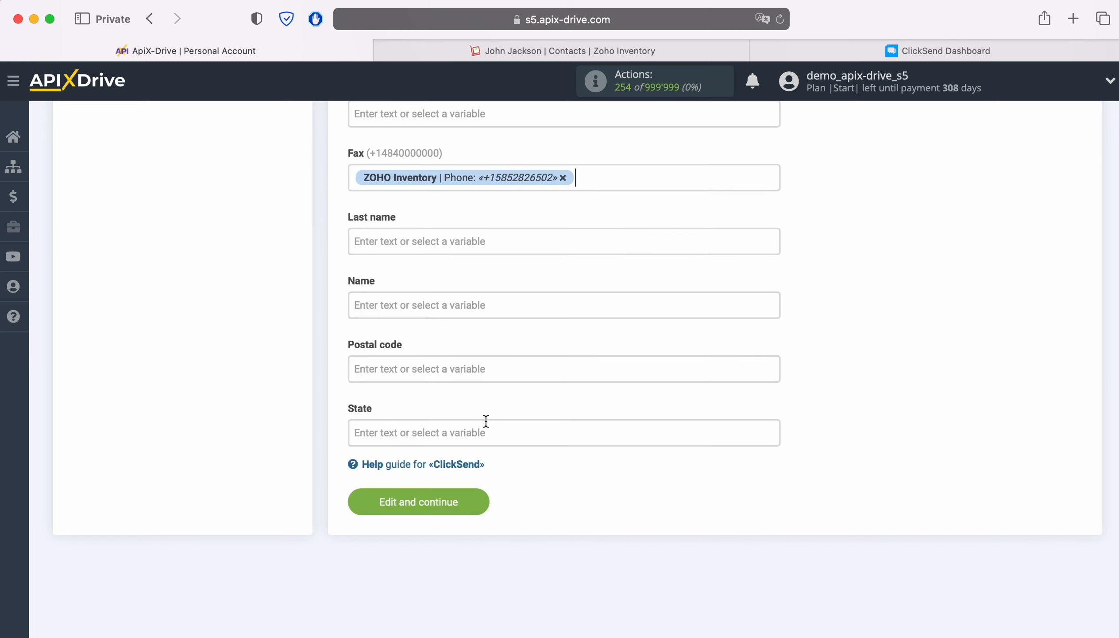
# - Map the Last name field to the contact person's Last name variable
pyautogui.click(463, 242)
pyautogui.scroll(-1, 686, 380)
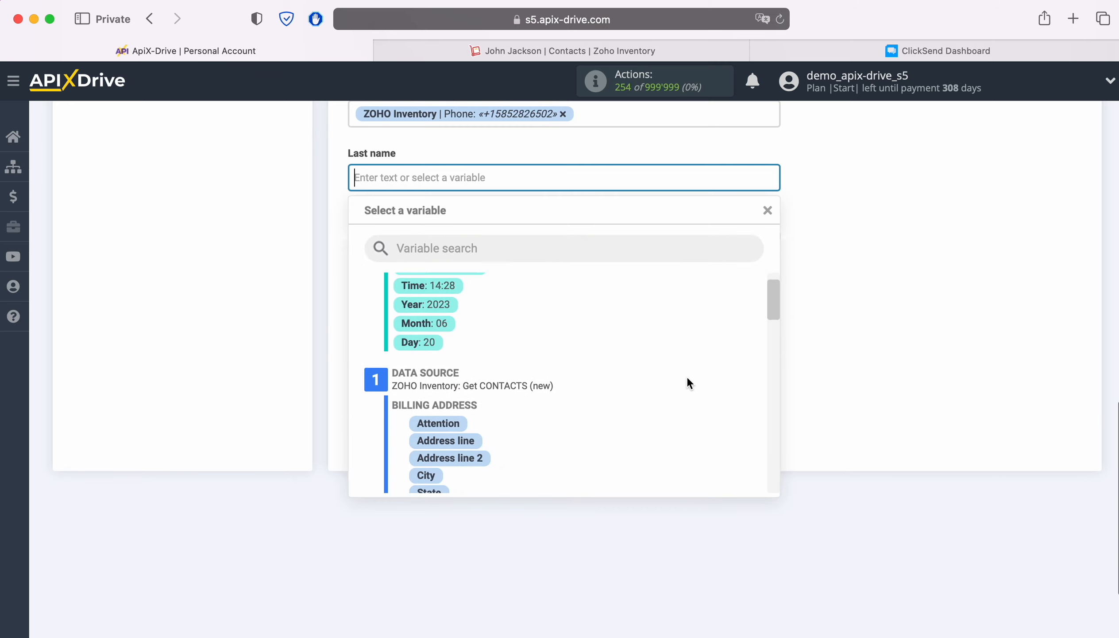
pyautogui.scroll(-3, 687, 378)
pyautogui.scroll(-5, 686, 376)
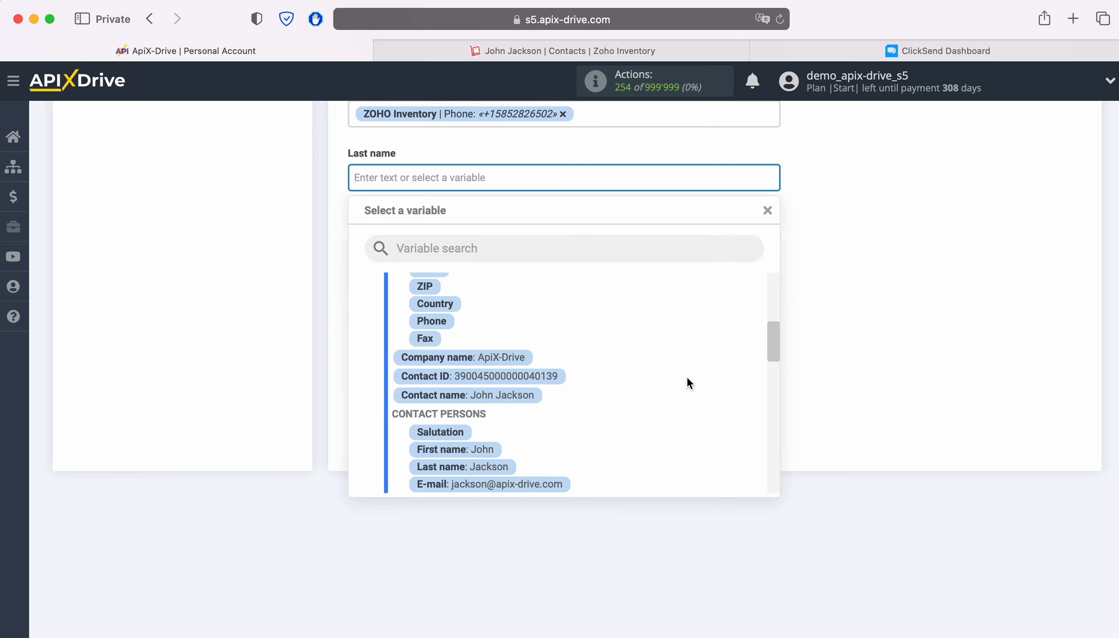
pyautogui.click(497, 415)
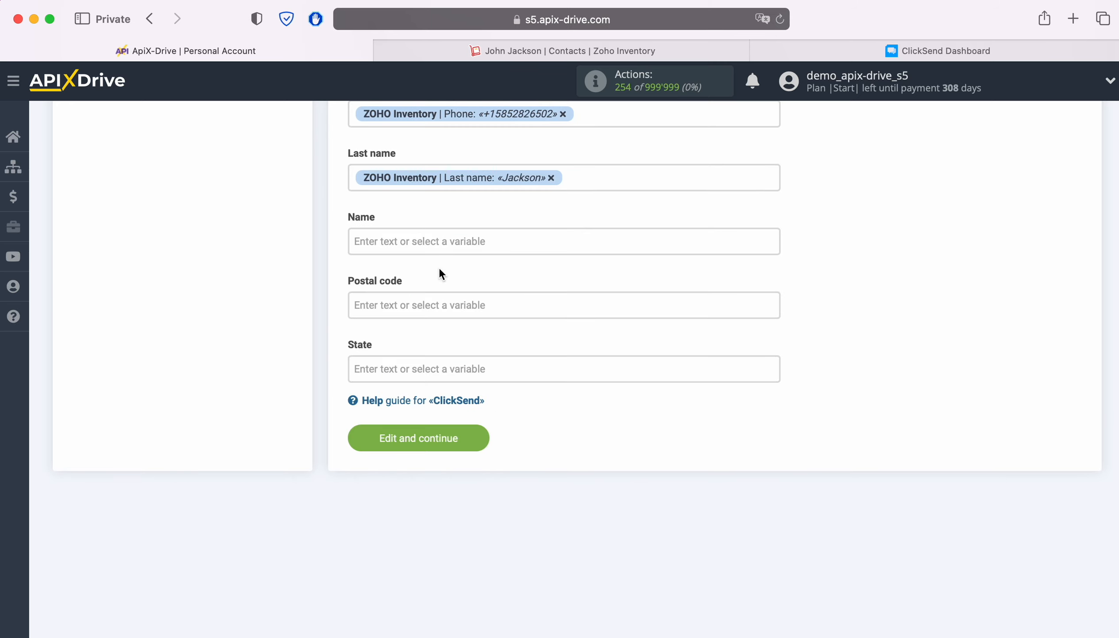
# - Map the Name field to the contact person's First name variable and save the settings
pyautogui.click(442, 240)
pyautogui.scroll(-6, 686, 418)
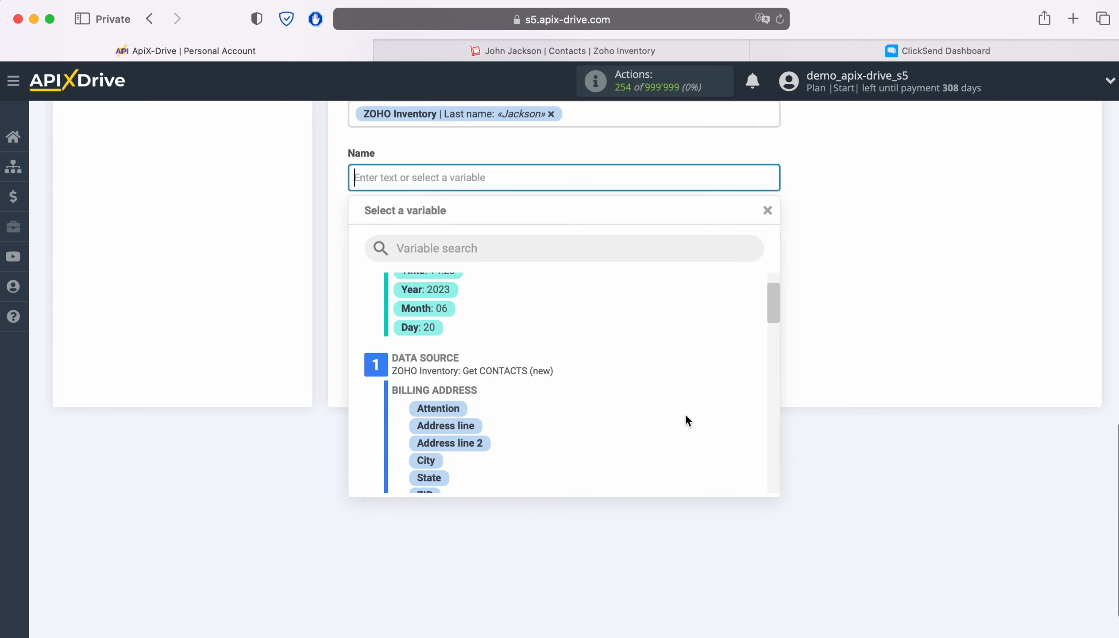
pyautogui.scroll(-3, 685, 420)
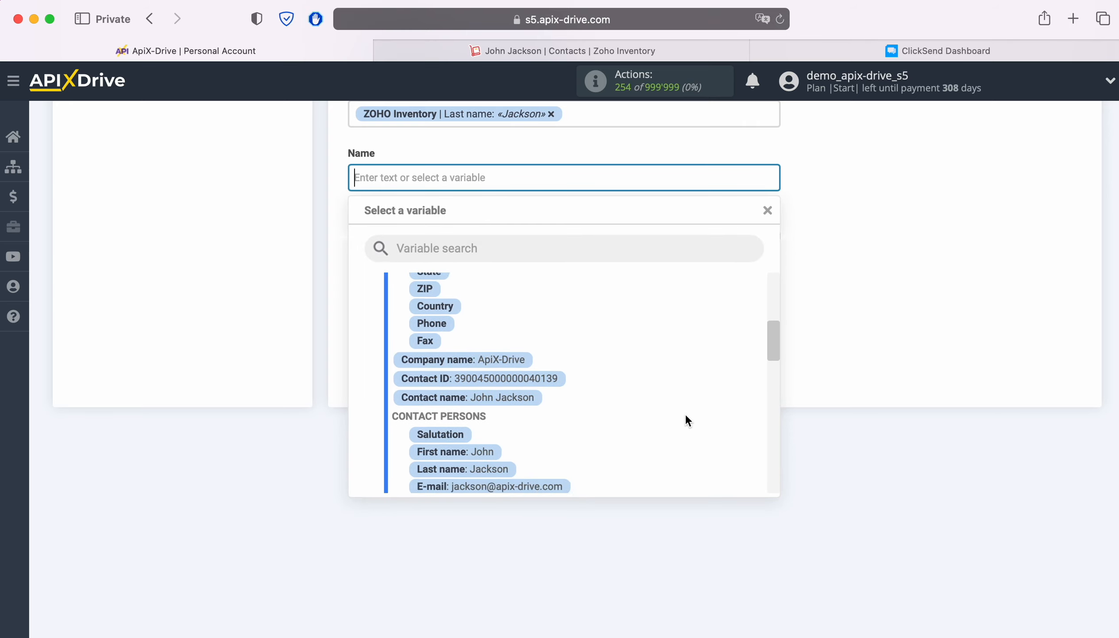
pyautogui.click(484, 433)
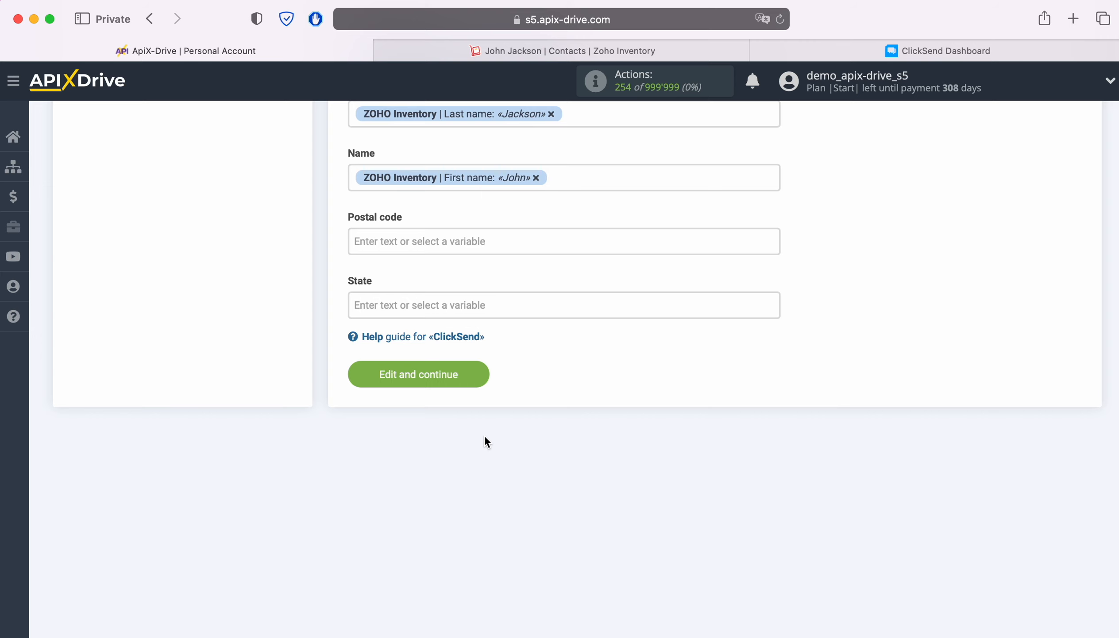
pyautogui.click(478, 372)
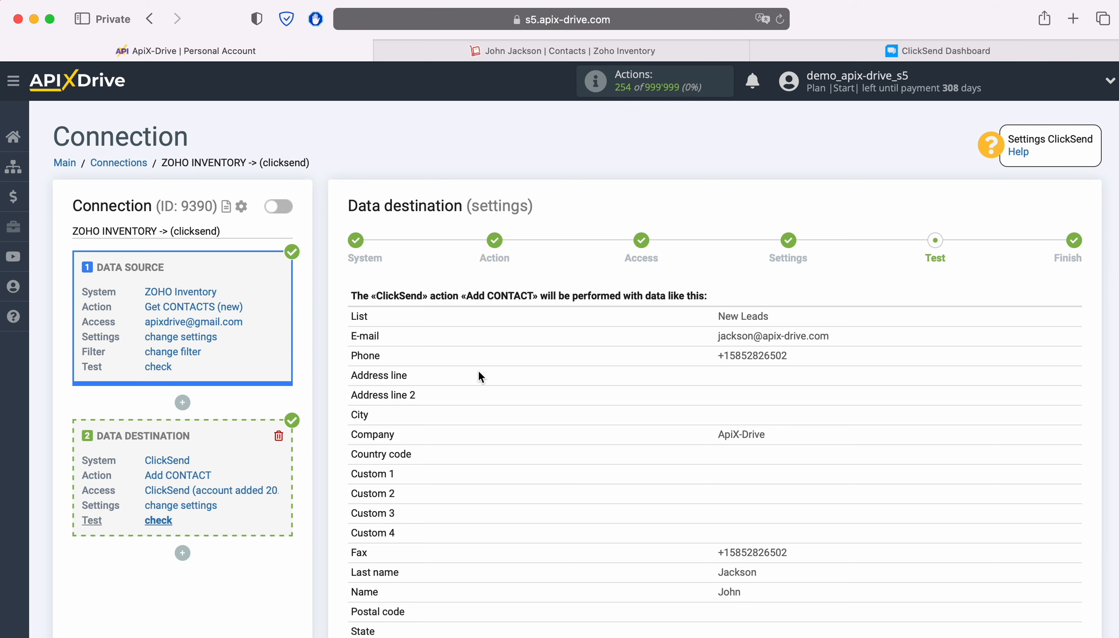
# - Send test data to ClickSend and inspect the added contact in the New Leads list on the ClickSend dashboard
pyautogui.scroll(-3, 478, 375)
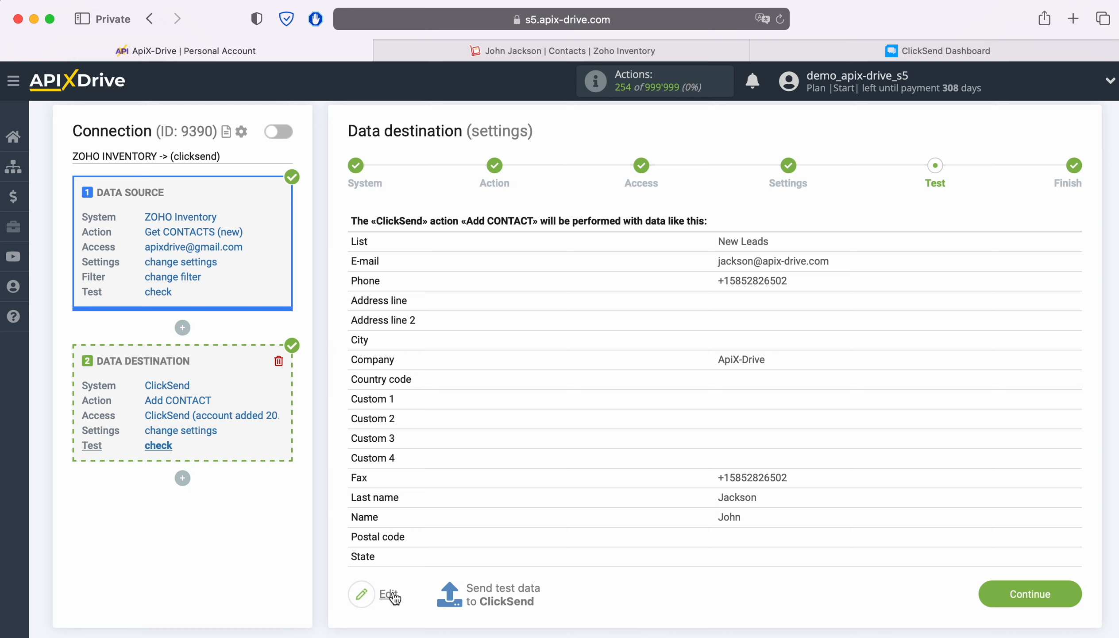
pyautogui.click(504, 594)
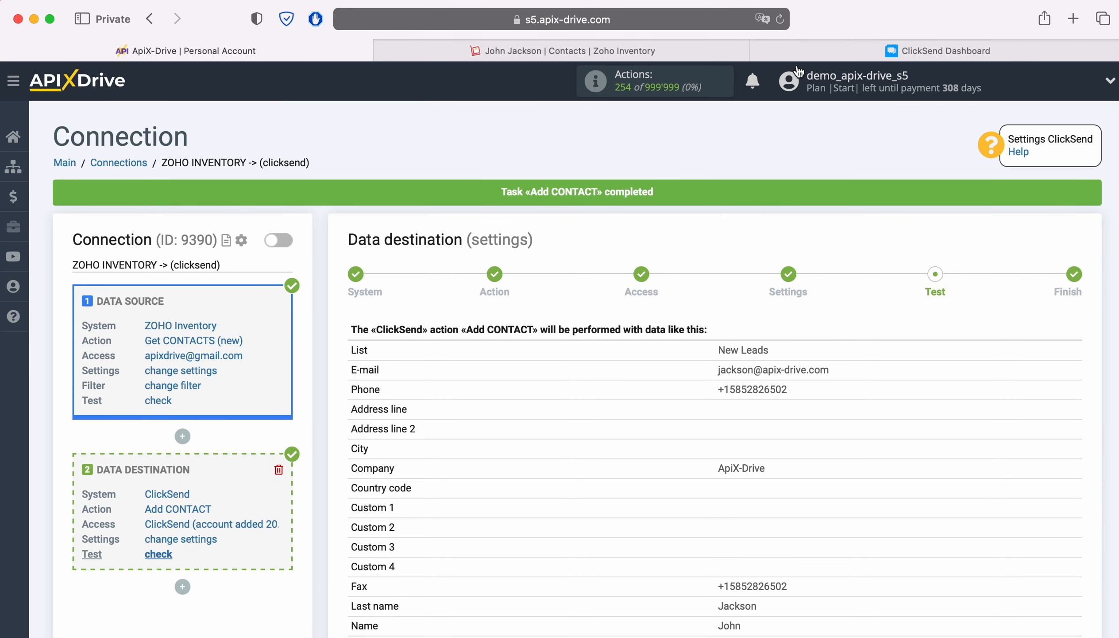
pyautogui.click(790, 53)
pyautogui.click(257, 199)
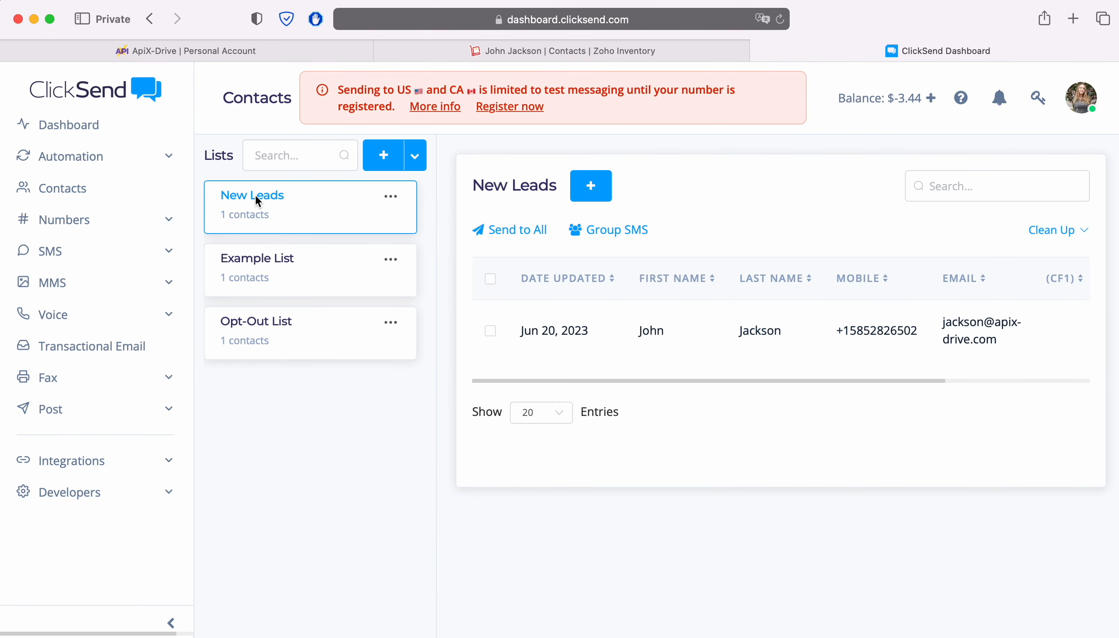
pyautogui.click(652, 332)
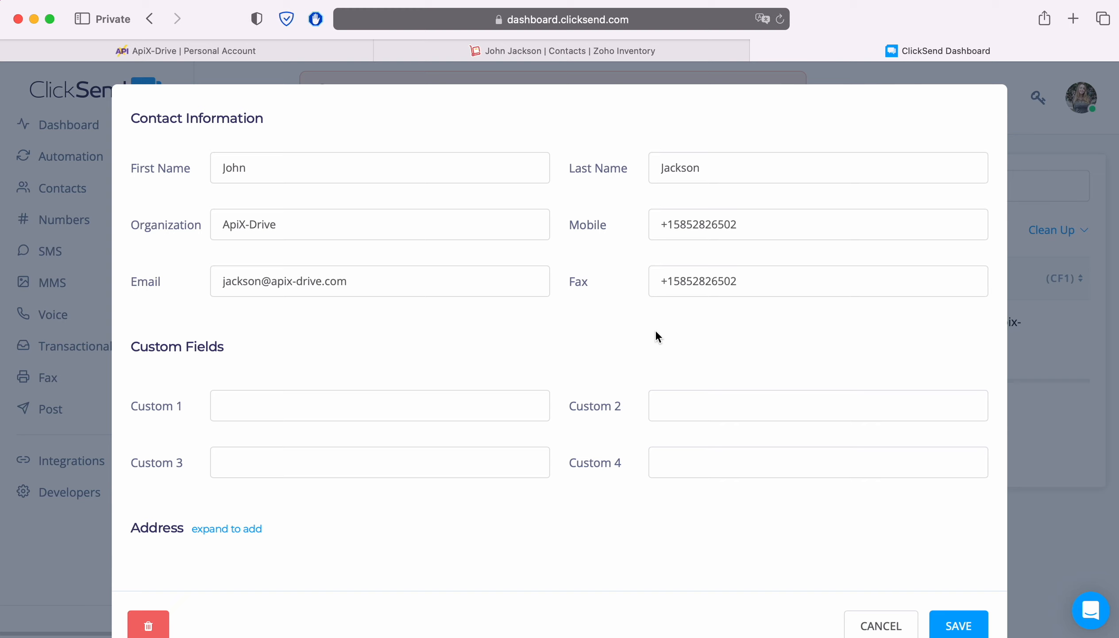
pyautogui.click(215, 51)
# - Continue to finish the destination setup and enable auto-update for the connection
pyautogui.scroll(-2, 955, 455)
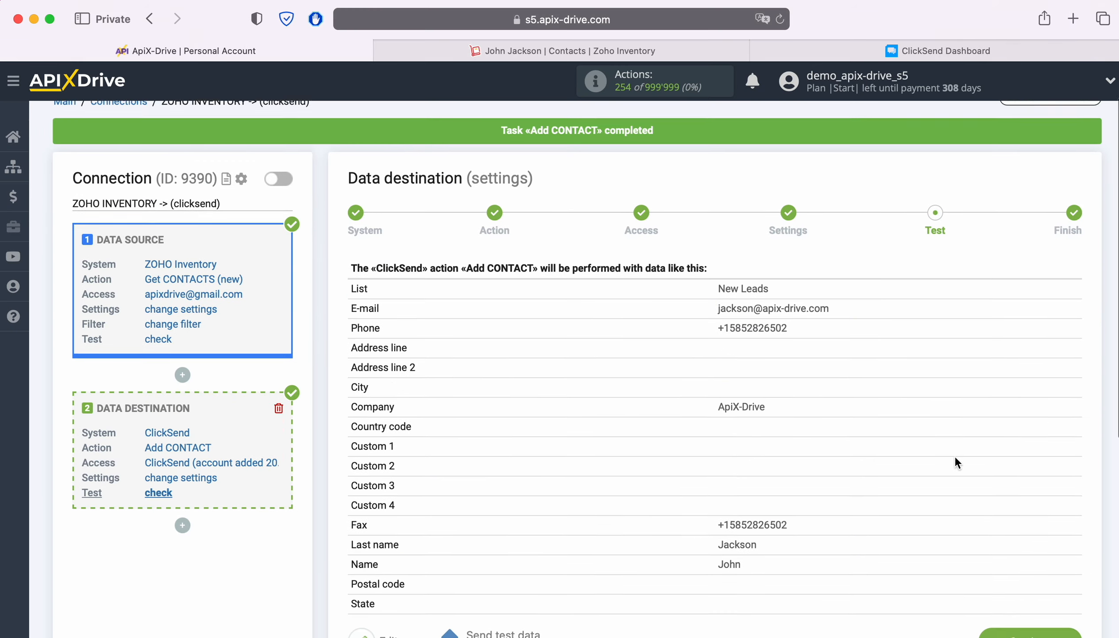
pyautogui.scroll(-2, 955, 455)
pyautogui.click(1068, 570)
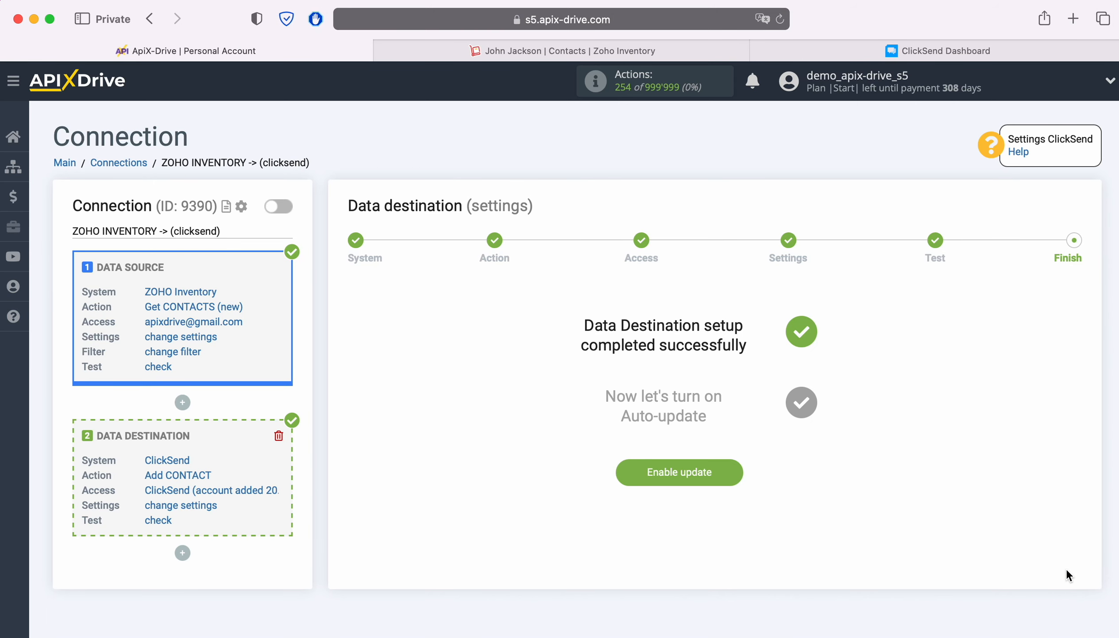
pyautogui.click(732, 468)
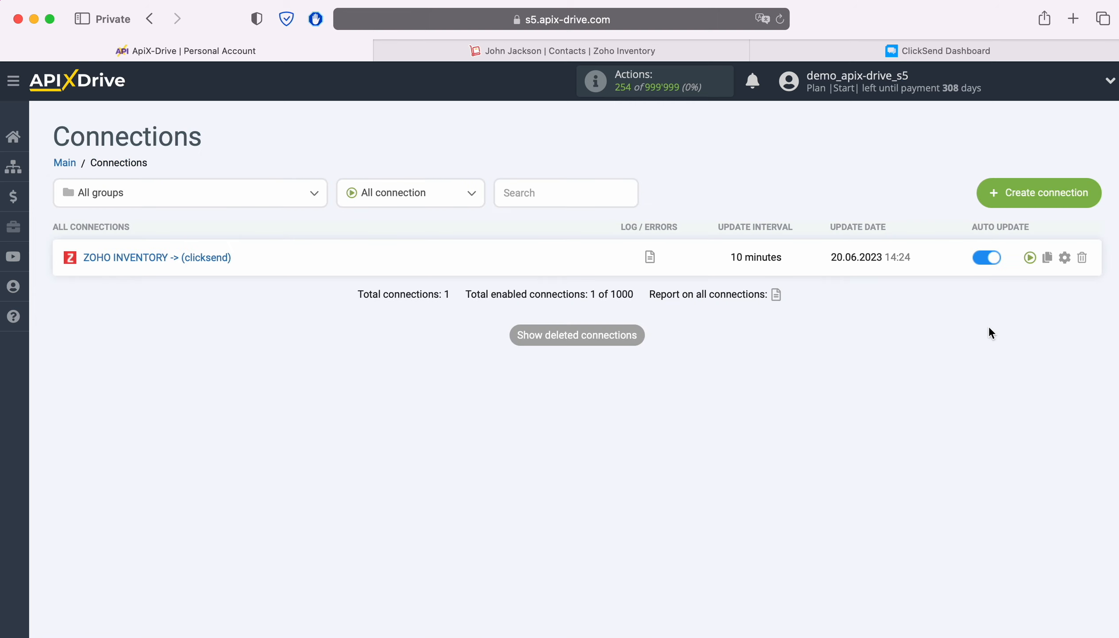
# - Set the connection's update interval to 5 minutes in its settings and save
pyautogui.click(1065, 257)
pyautogui.click(636, 371)
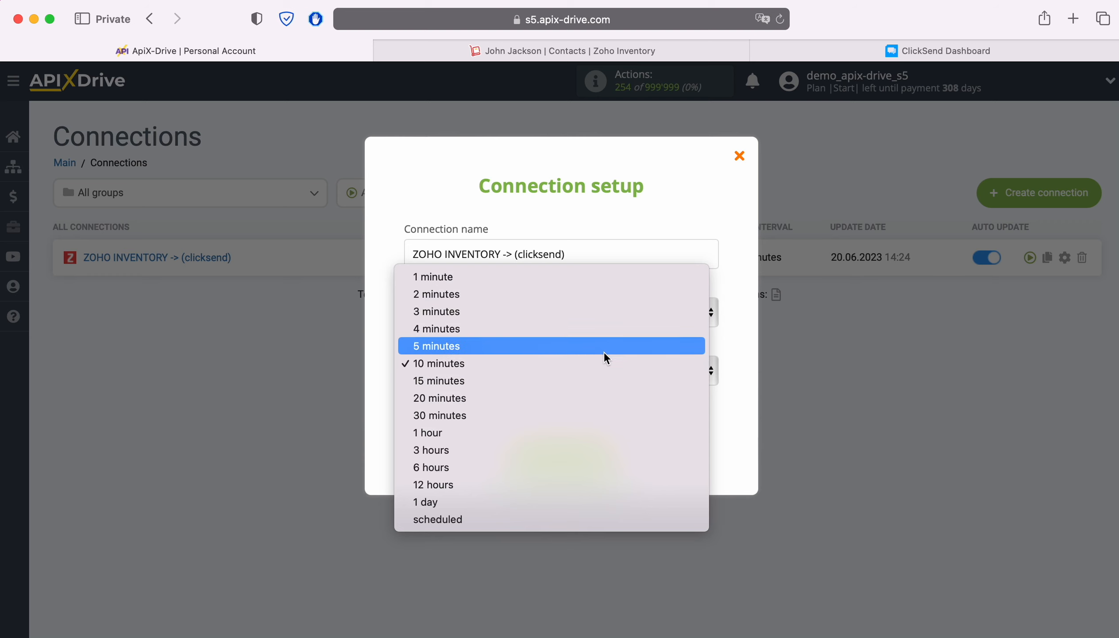
pyautogui.click(601, 347)
pyautogui.click(612, 462)
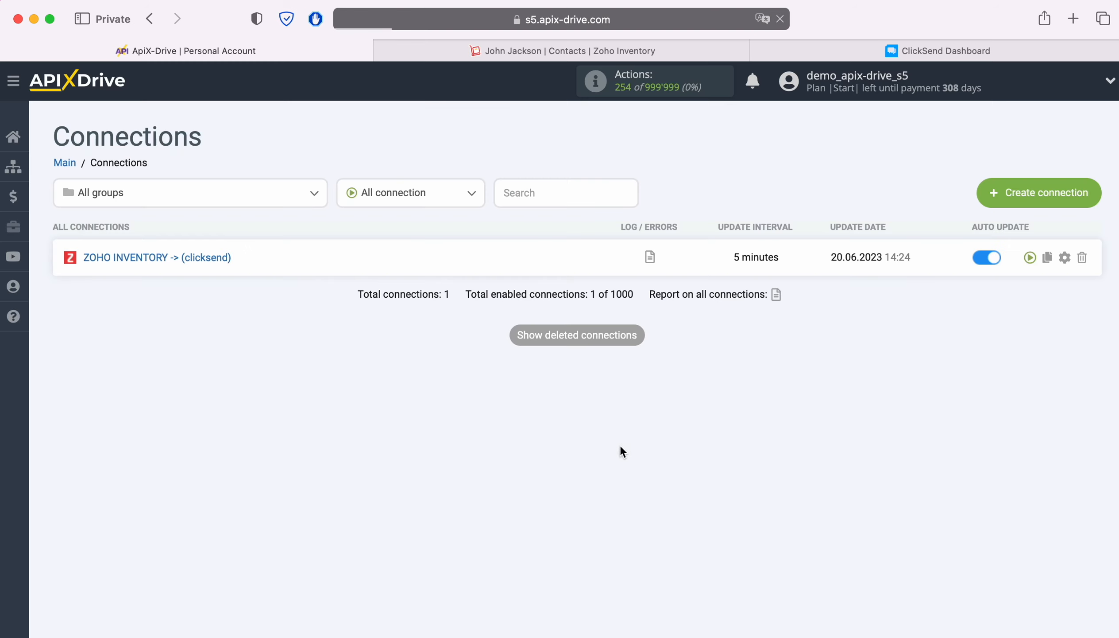